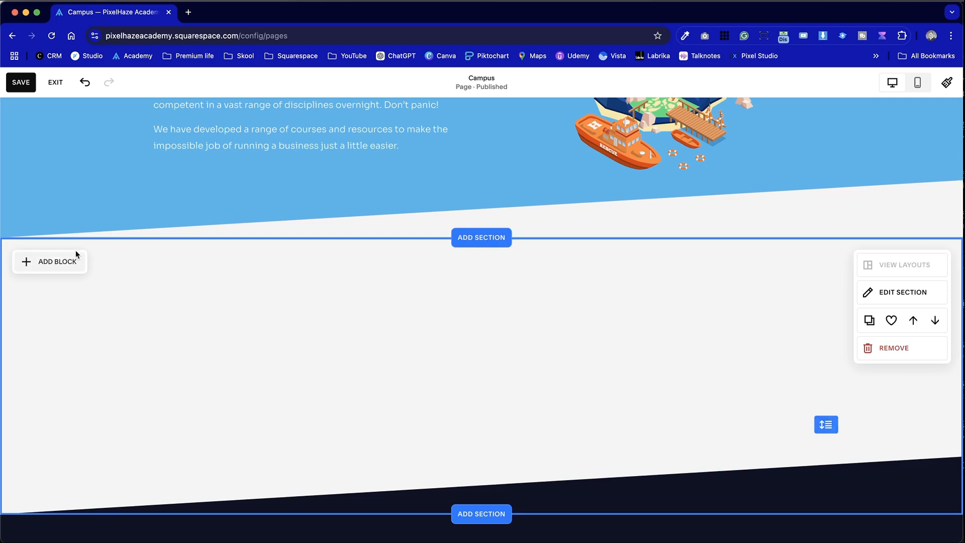
pyautogui.click(48, 263)
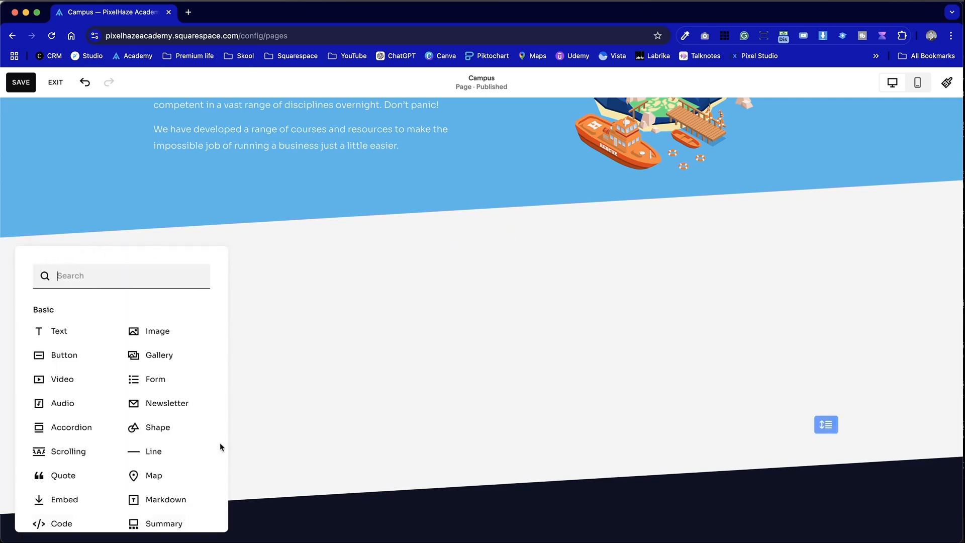
pyautogui.scroll(-3, 173, 482)
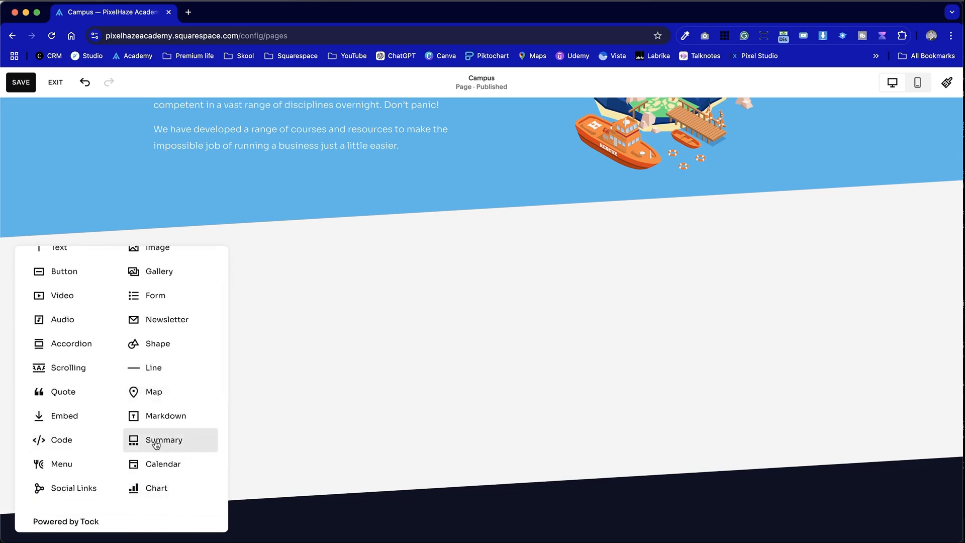
pyautogui.click(158, 444)
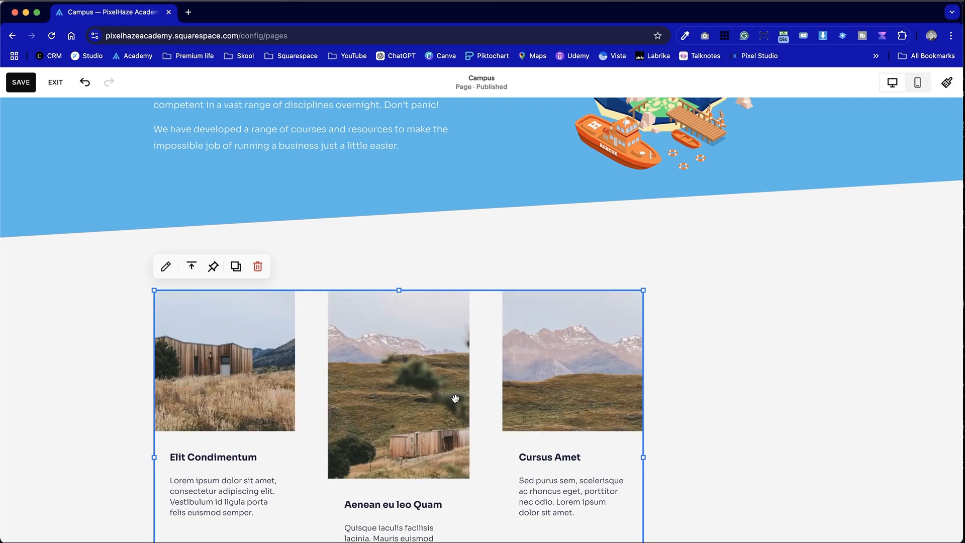
pyautogui.scroll(-3, 454, 399)
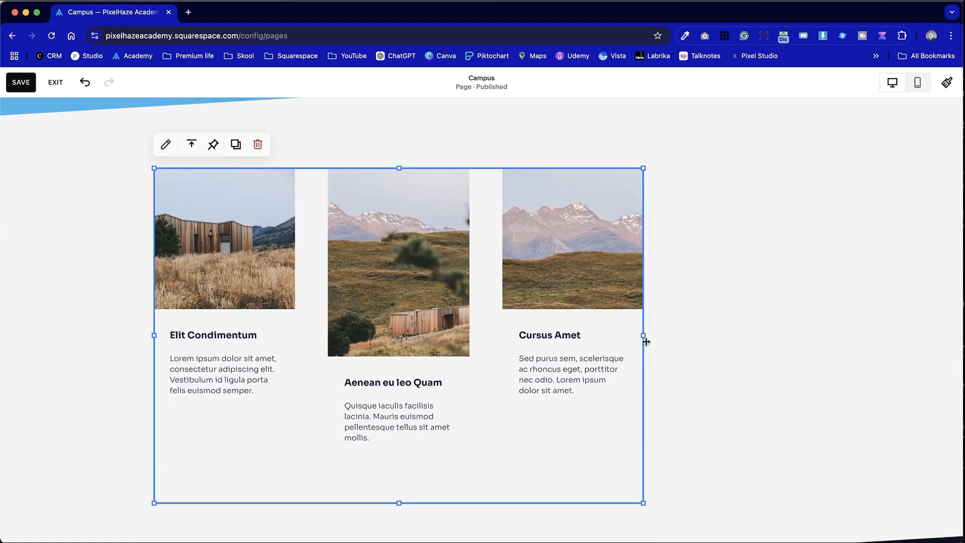
pyautogui.moveTo(646, 342); pyautogui.dragTo(887, 323)
pyautogui.click(860, 323)
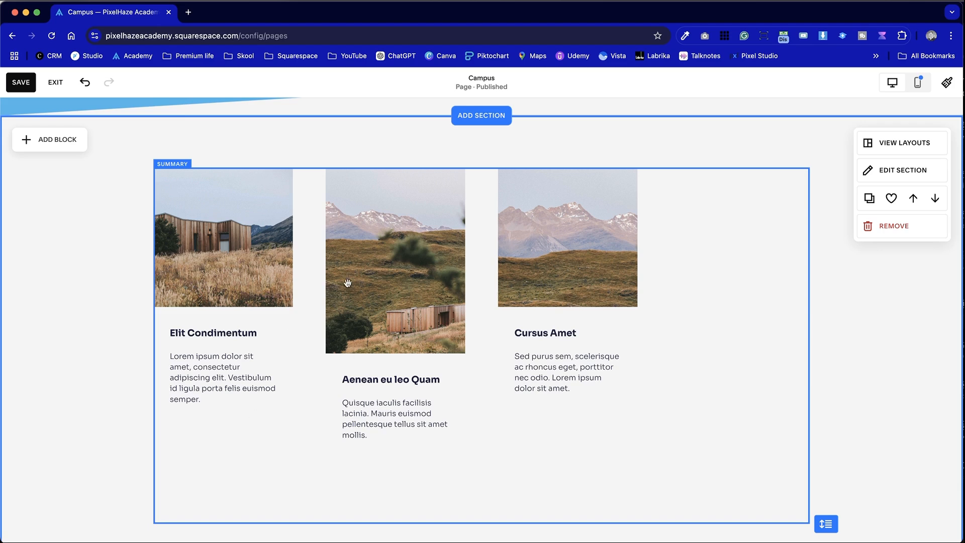
pyautogui.click(303, 296)
pyautogui.click(257, 146)
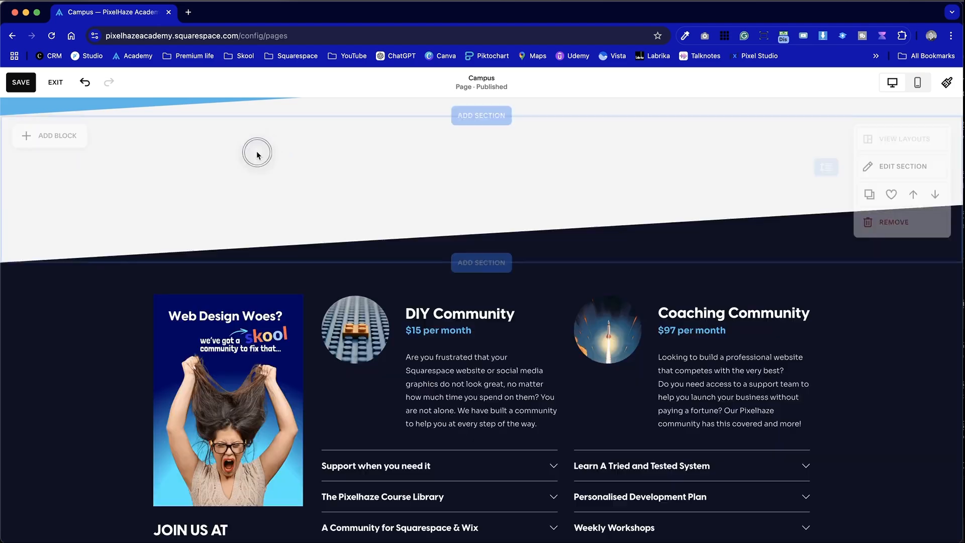
# Add a Summary block to the empty light-grey section and widen it to span the full content width.
pyautogui.click(54, 149)
pyautogui.scroll(-1, 151, 369)
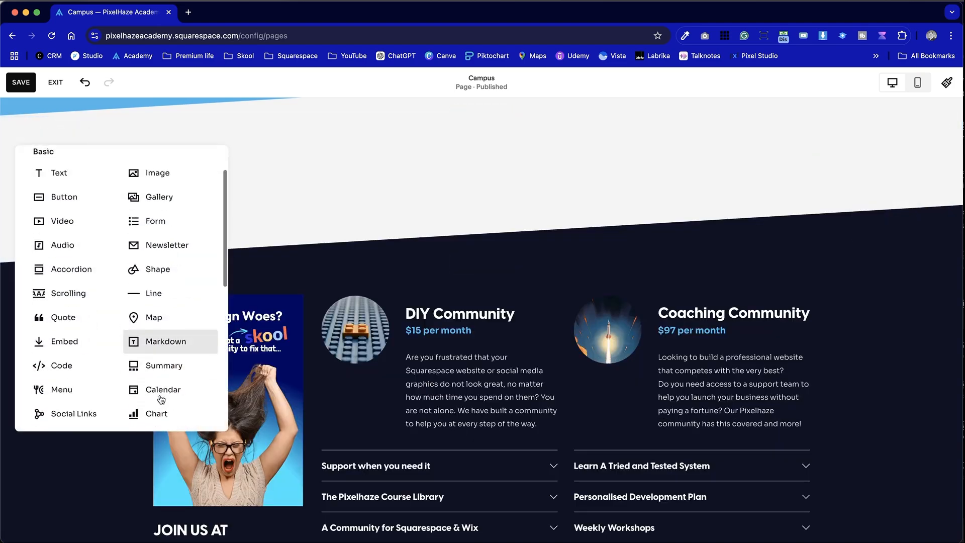
pyautogui.click(178, 374)
pyautogui.moveTo(646, 327); pyautogui.dragTo(834, 331)
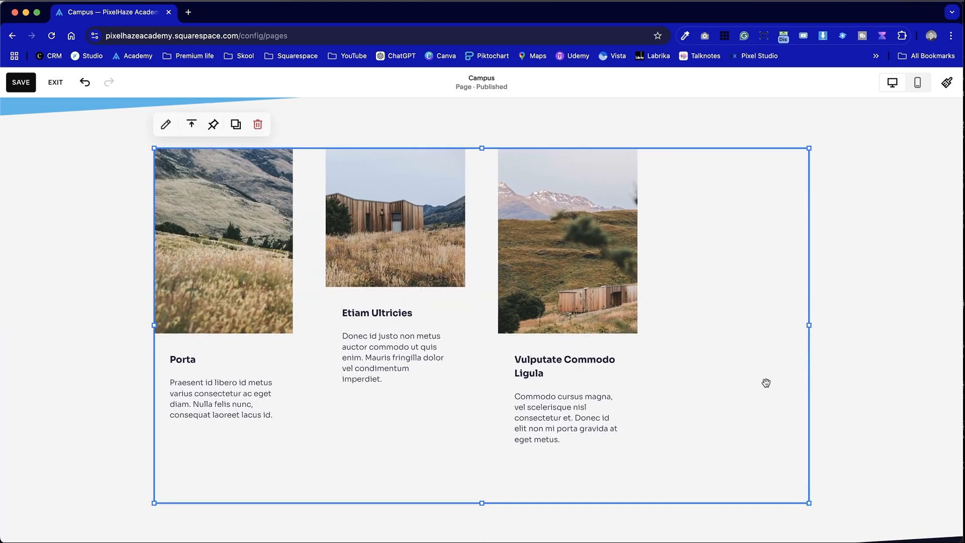
pyautogui.moveTo(481, 506); pyautogui.dragTo(481, 427)
# Try the middle and bottom vertical alignments on the Summary block, and return it to top alignment.
pyautogui.scroll(-2, 347, 295)
pyautogui.click(191, 122)
pyautogui.click(192, 146)
pyautogui.scroll(3, 191, 148)
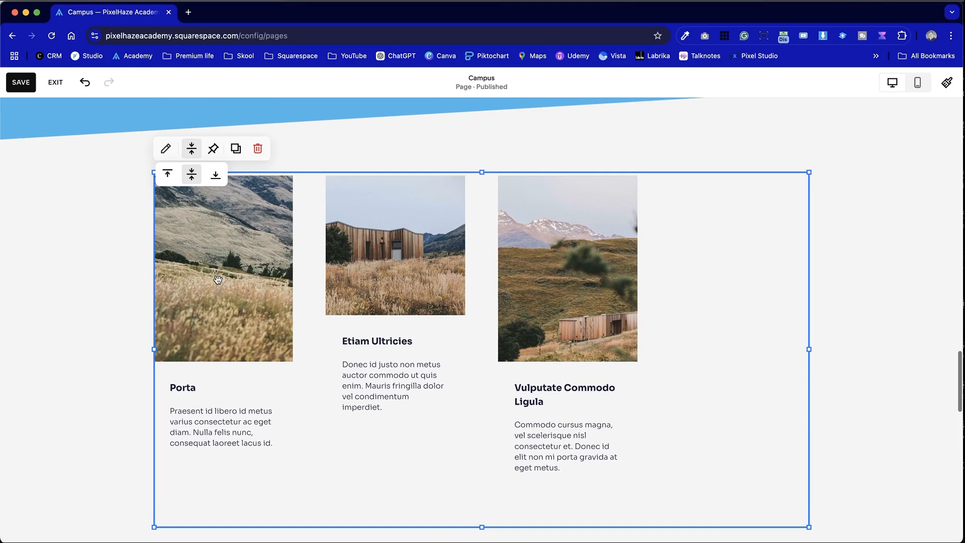
pyautogui.click(214, 179)
pyautogui.click(167, 174)
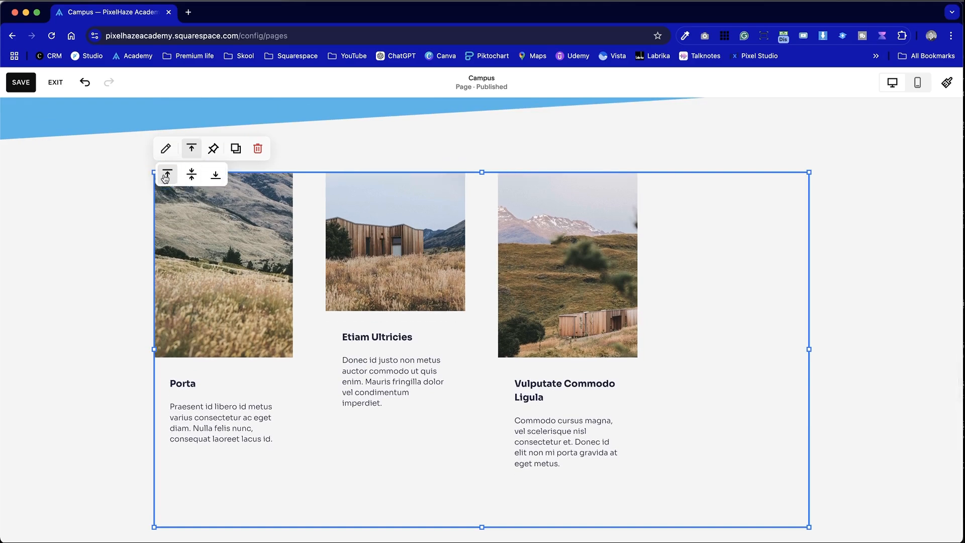
pyautogui.scroll(-2, 293, 272)
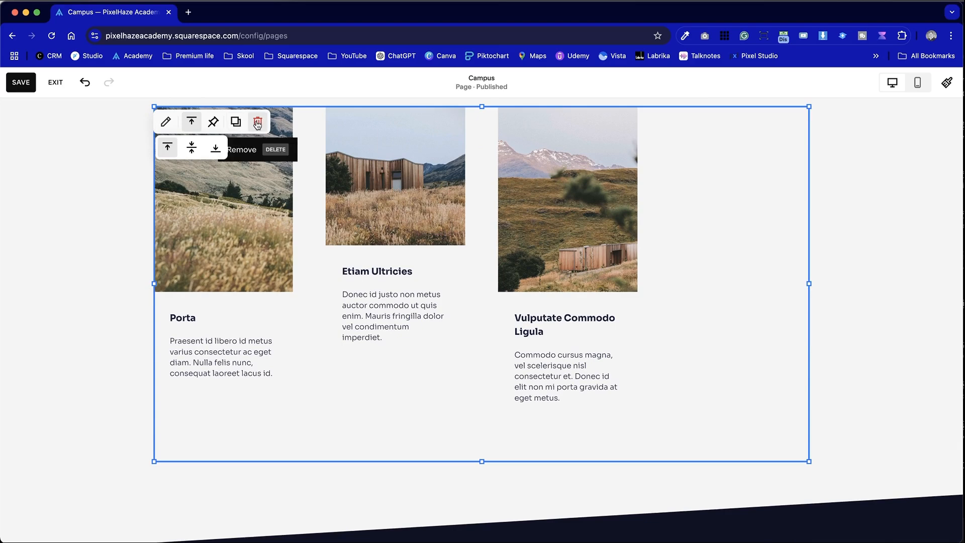
# Examine the Summary block's pin options and how the block behaves as the page scrolls.
pyautogui.click(213, 122)
pyautogui.scroll(4, 80, 228)
pyautogui.scroll(-10, 80, 228)
pyautogui.scroll(-15, 83, 231)
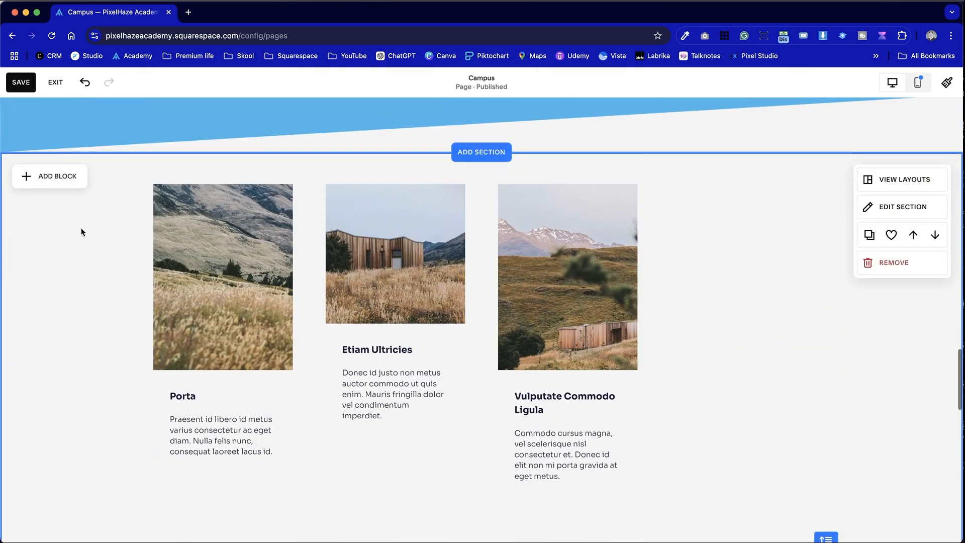
pyautogui.click(338, 282)
pyautogui.click(213, 160)
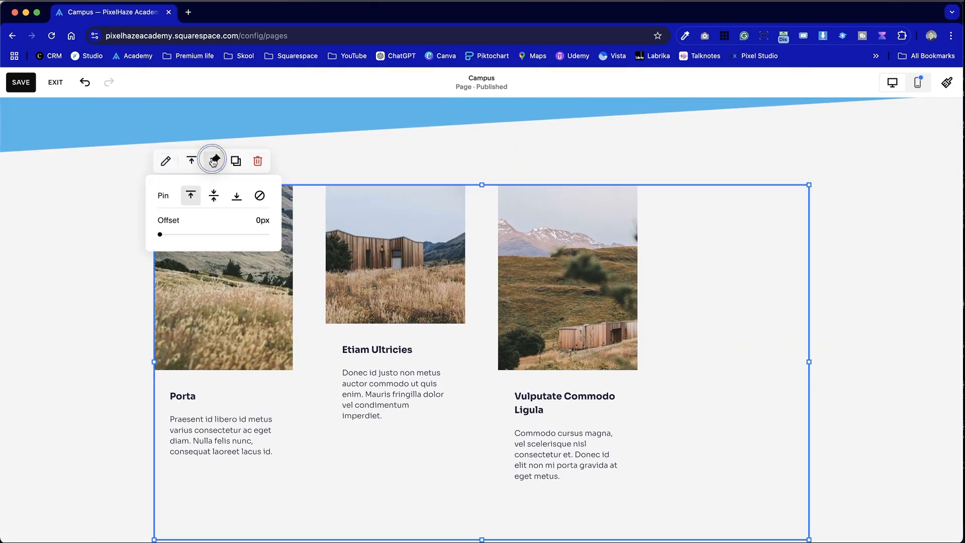
pyautogui.click(213, 161)
pyautogui.click(106, 240)
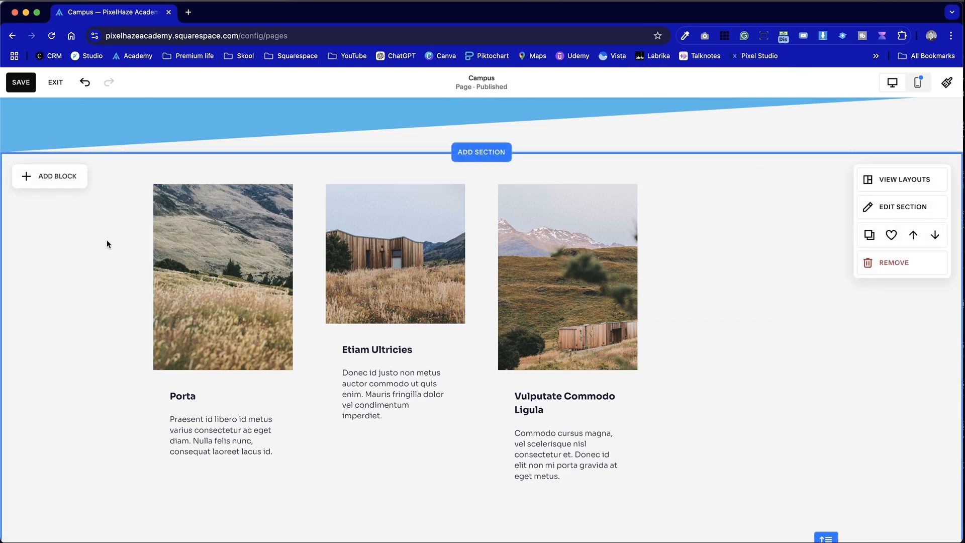
# Open the Summary block's content settings and choose the Blog page as its content source.
pyautogui.click(226, 246)
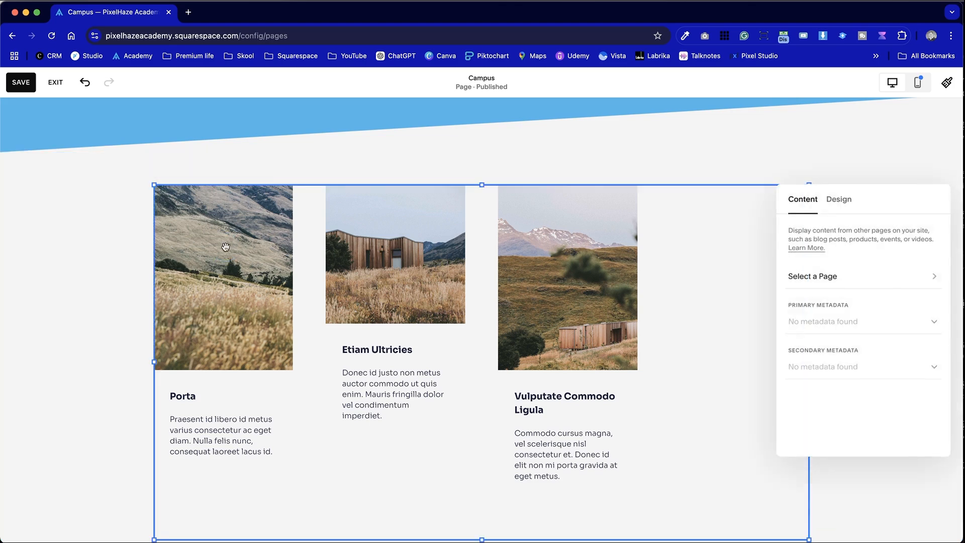
pyautogui.moveTo(905, 193); pyautogui.dragTo(592, 165)
pyautogui.click(402, 168)
pyautogui.click(214, 206)
pyautogui.click(160, 156)
pyautogui.moveTo(887, 188)
pyautogui.mouseDown()
pyautogui.moveTo(530, 178)
pyautogui.moveTo(530, 199)
pyautogui.moveTo(577, 142)
pyautogui.moveTo(687, 154)
pyautogui.mouseUp()
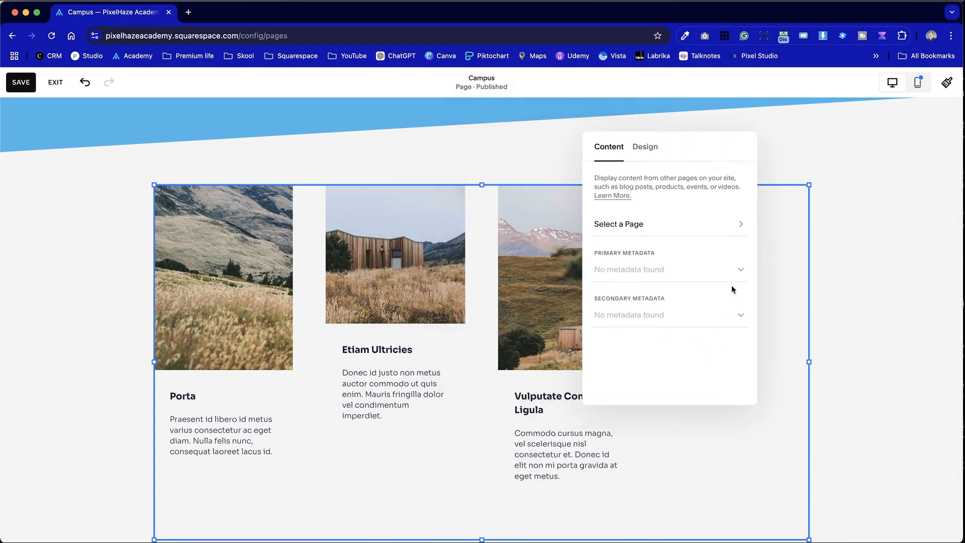
pyautogui.click(656, 237)
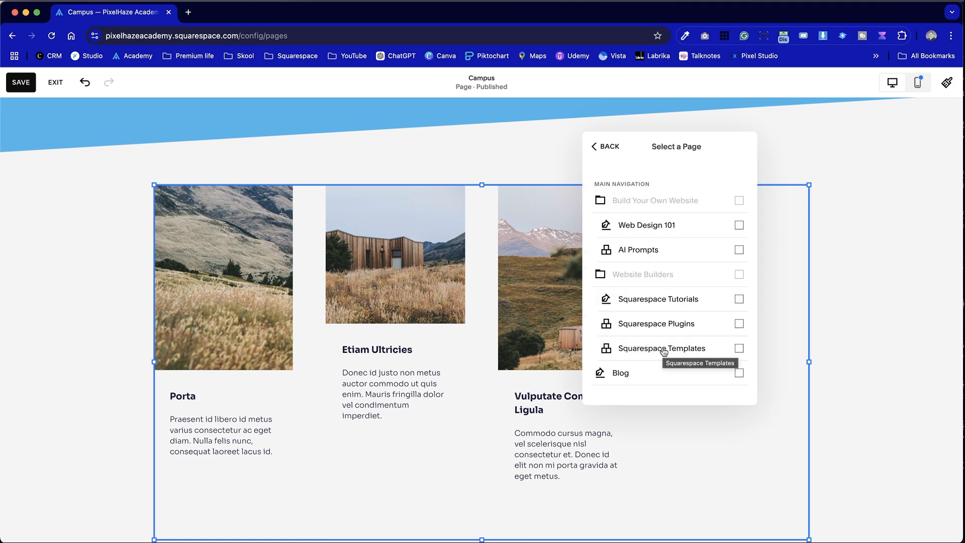
pyautogui.scroll(-3, 663, 350)
pyautogui.click(697, 294)
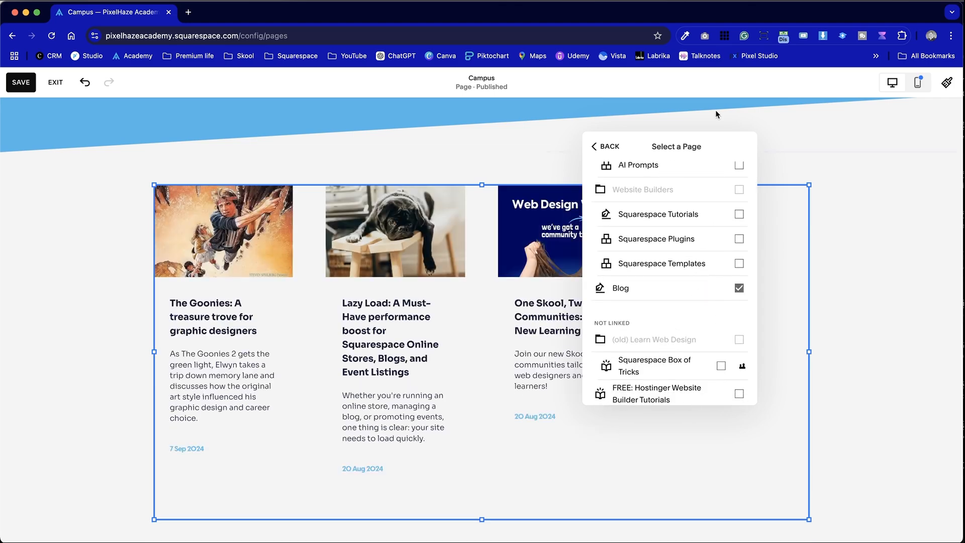
pyautogui.moveTo(724, 138); pyautogui.dragTo(816, 135)
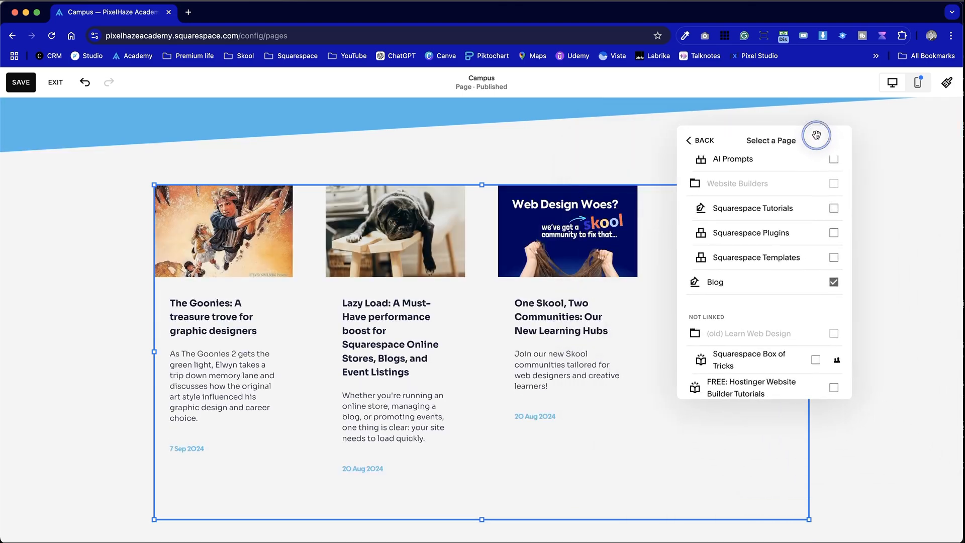
pyautogui.click(700, 140)
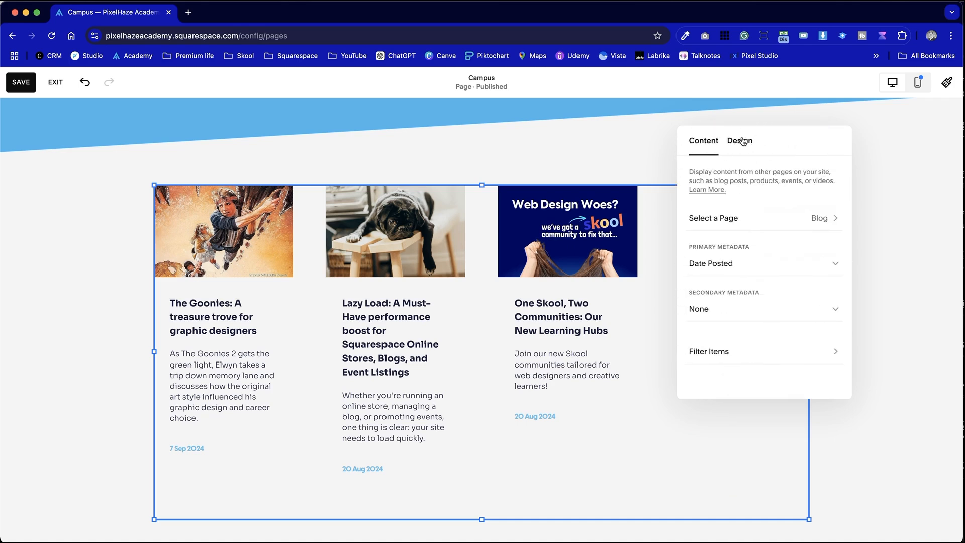
# Try the Carousel, List and Grid layouts in the Summary block's design settings.
pyautogui.click(739, 141)
pyautogui.click(749, 184)
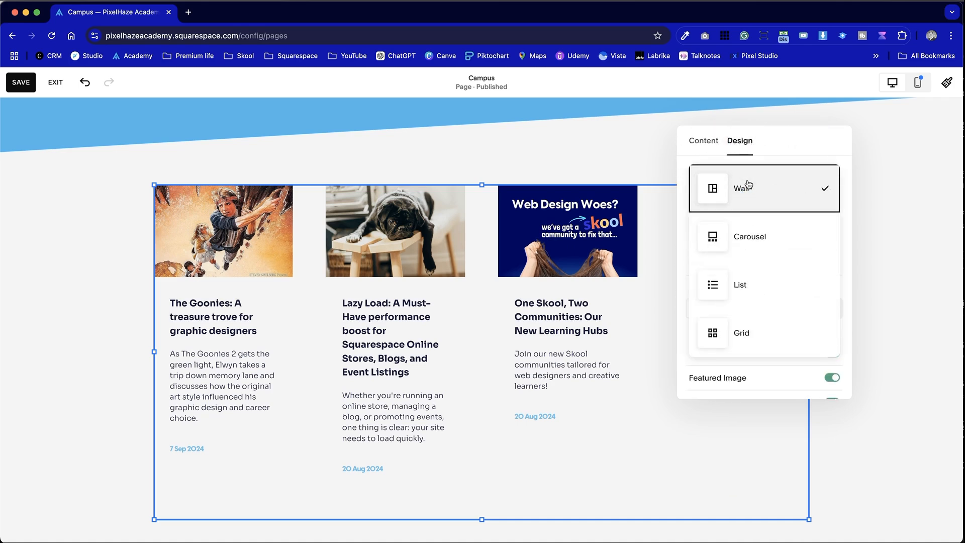
pyautogui.click(750, 229)
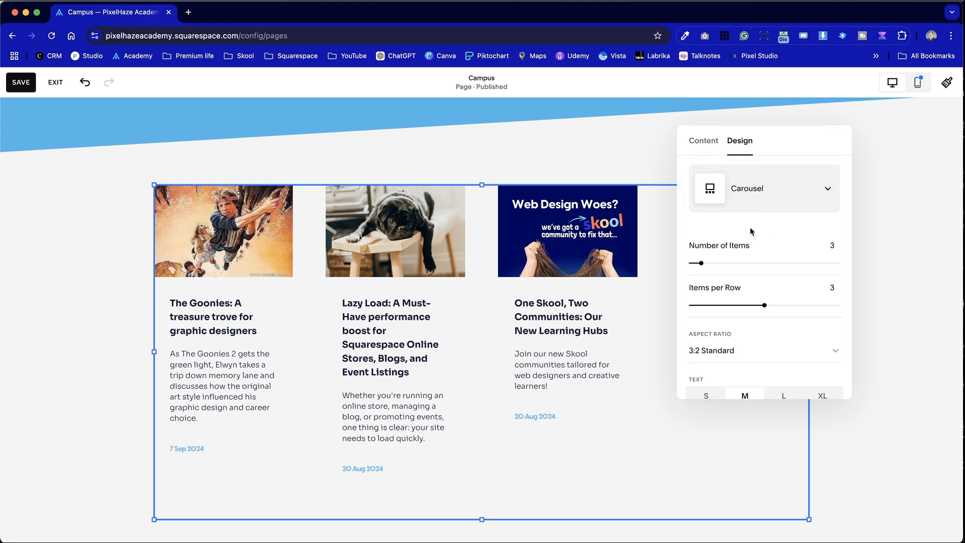
pyautogui.click(761, 183)
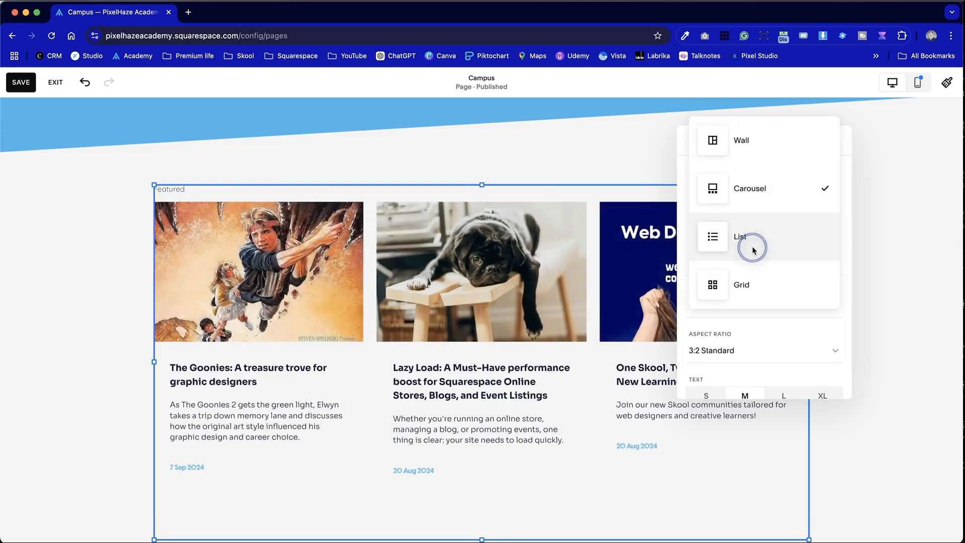
pyautogui.click(749, 240)
pyautogui.click(765, 187)
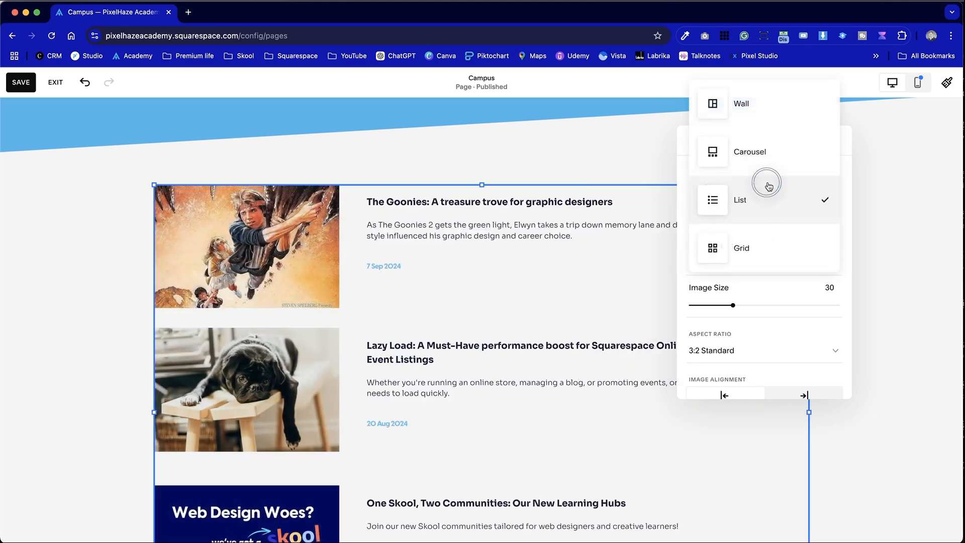
pyautogui.click(775, 246)
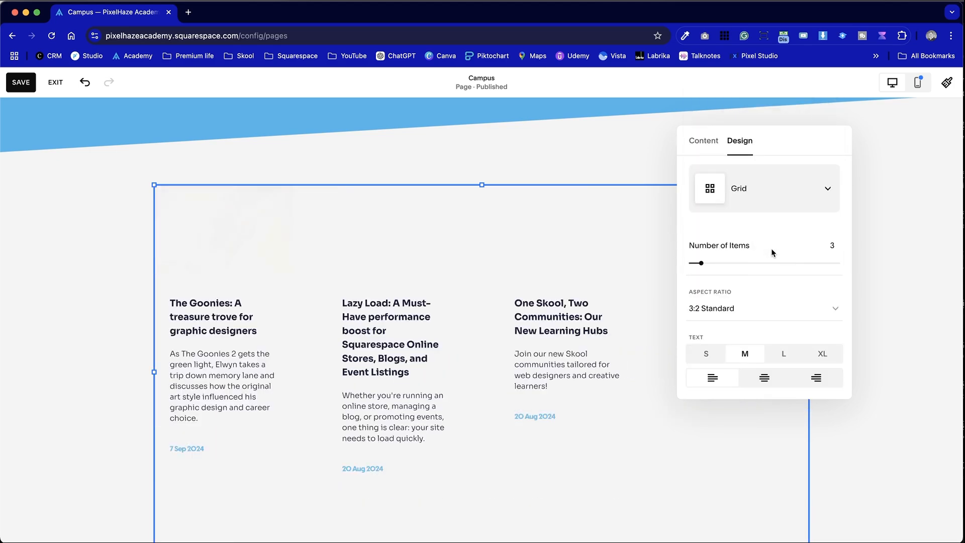
# Set the Summary block to the Carousel layout with 12 items in total and 4 items per row.
pyautogui.click(753, 182)
pyautogui.click(773, 165)
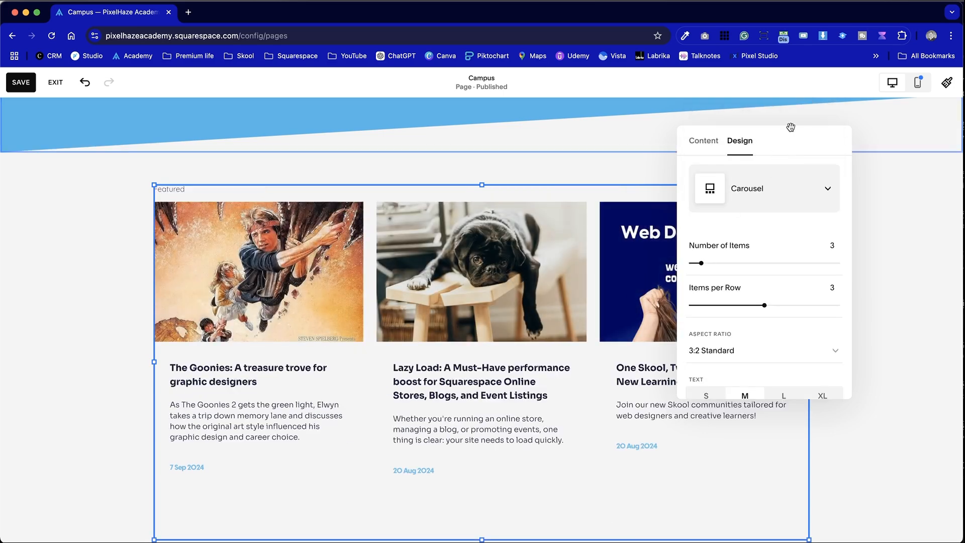
pyautogui.moveTo(791, 124); pyautogui.dragTo(437, 95)
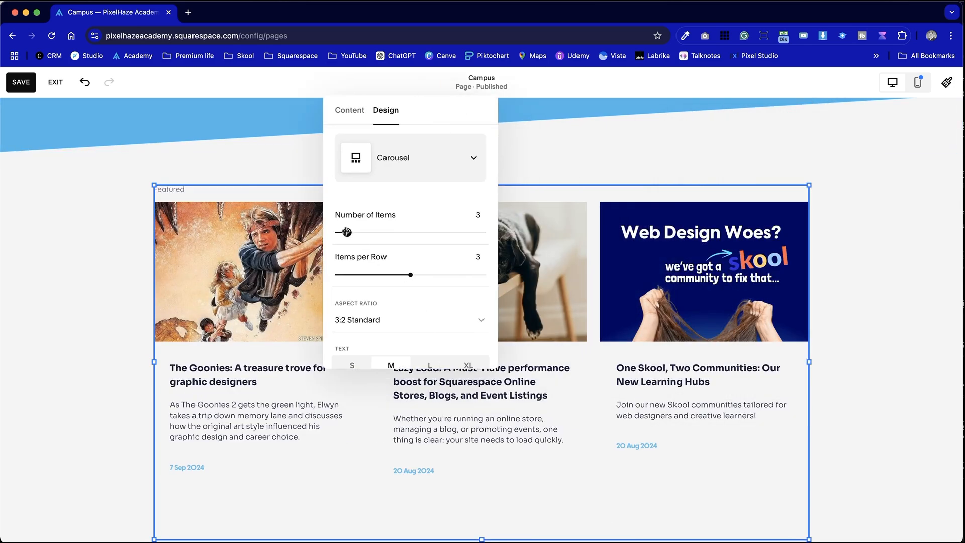
pyautogui.moveTo(347, 232); pyautogui.dragTo(393, 231)
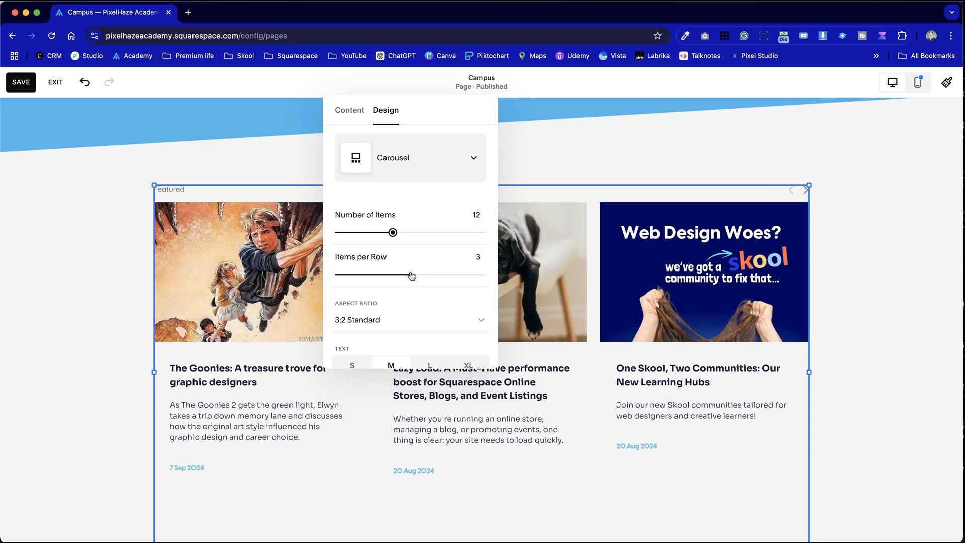
pyautogui.moveTo(410, 274); pyautogui.dragTo(446, 274)
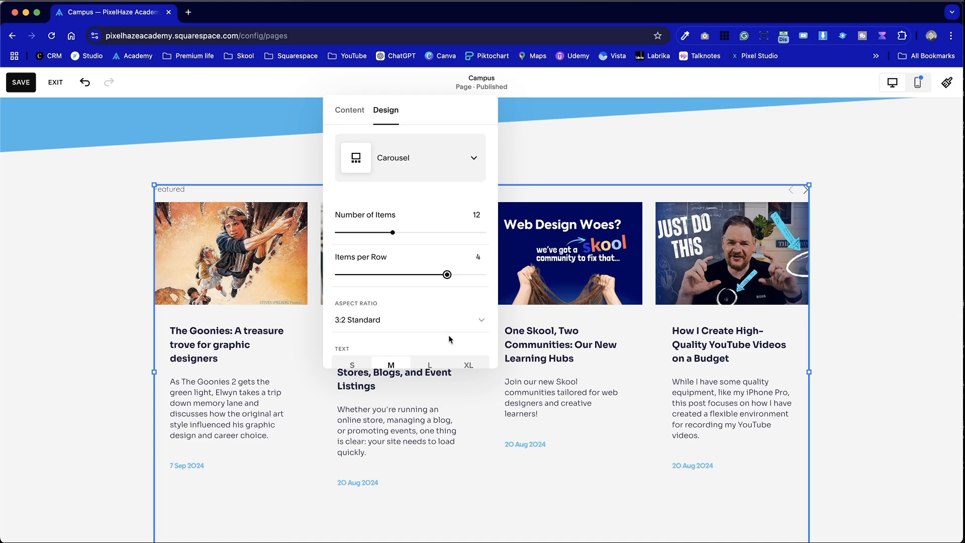
# Try the 4:3 Four-Three, Three-Four (Vertical) and 1:1 Square aspect ratios on the Summary block's images.
pyautogui.click(447, 322)
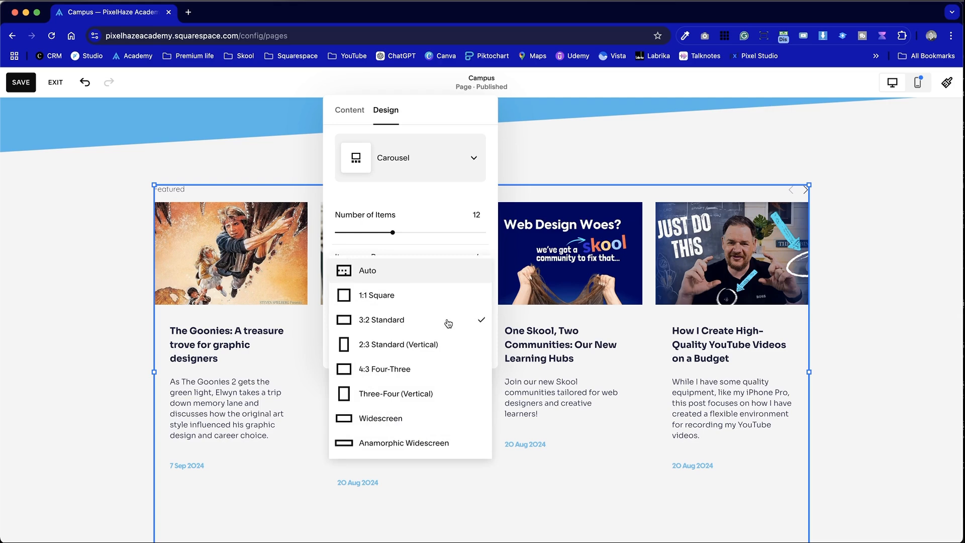
pyautogui.click(392, 369)
pyautogui.click(374, 324)
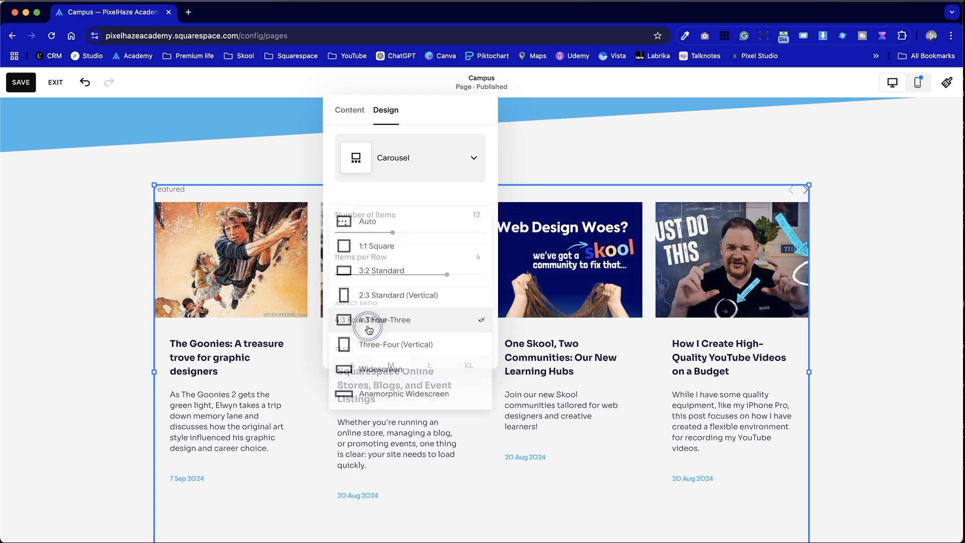
pyautogui.click(405, 344)
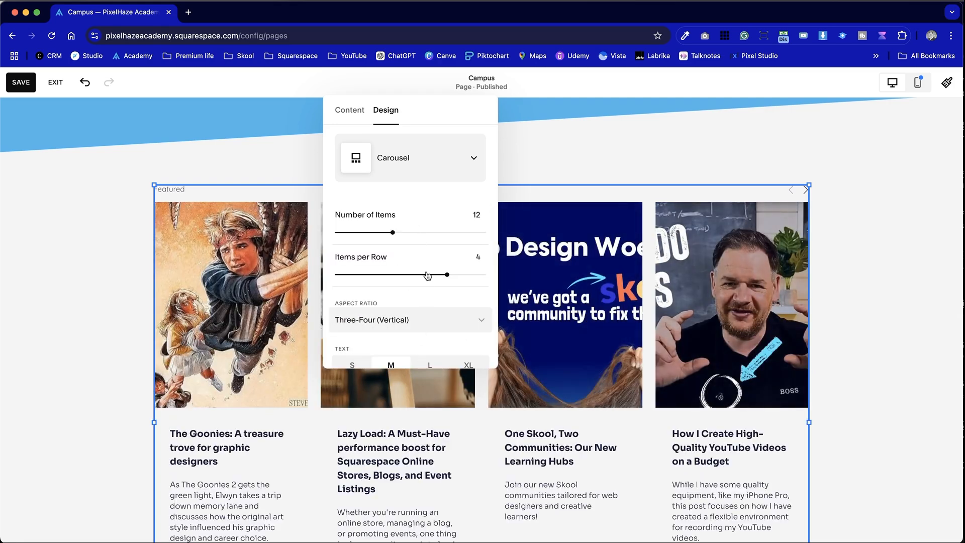
pyautogui.click(463, 322)
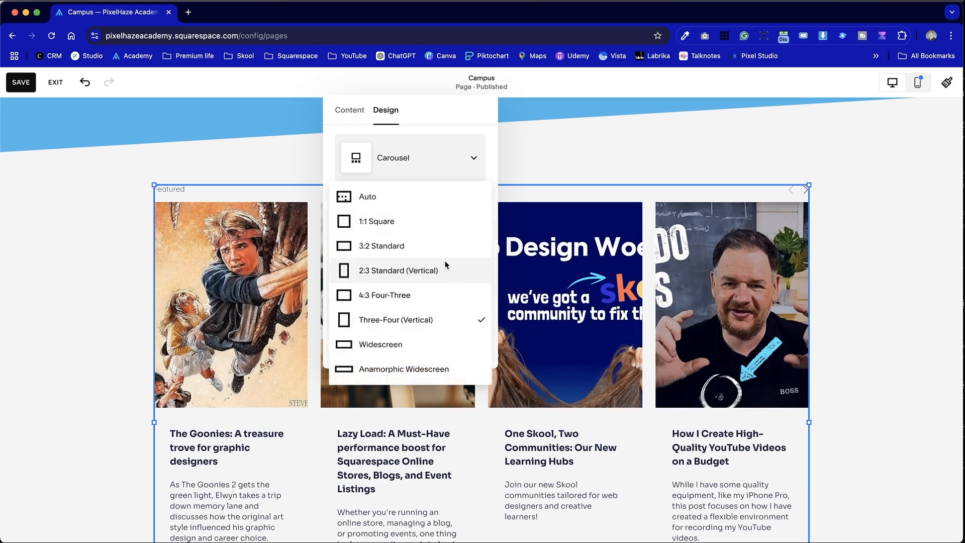
pyautogui.click(447, 256)
pyautogui.click(423, 304)
pyautogui.click(430, 292)
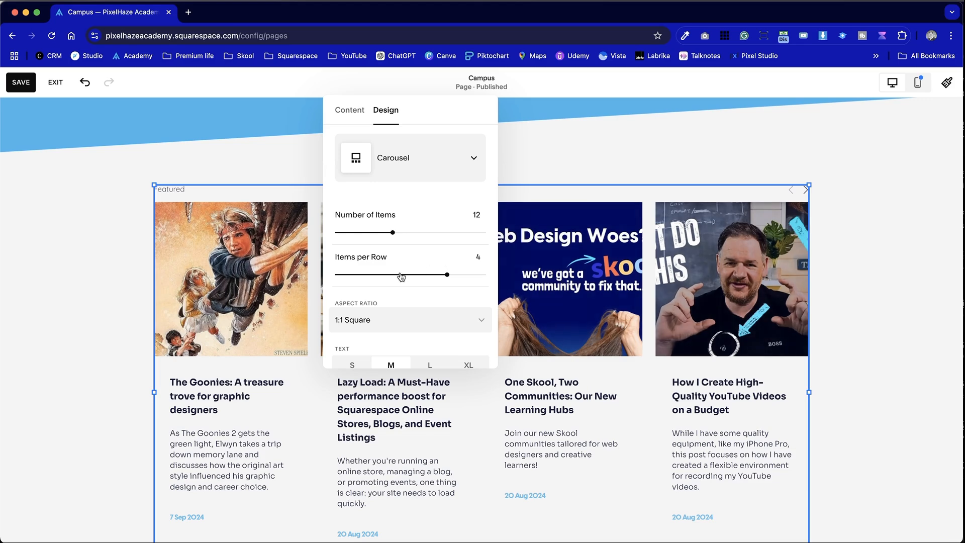
# Set the aspect ratio of the Summary block's images to Auto.
pyautogui.click(432, 322)
pyautogui.click(436, 290)
pyautogui.scroll(-3, 275, 308)
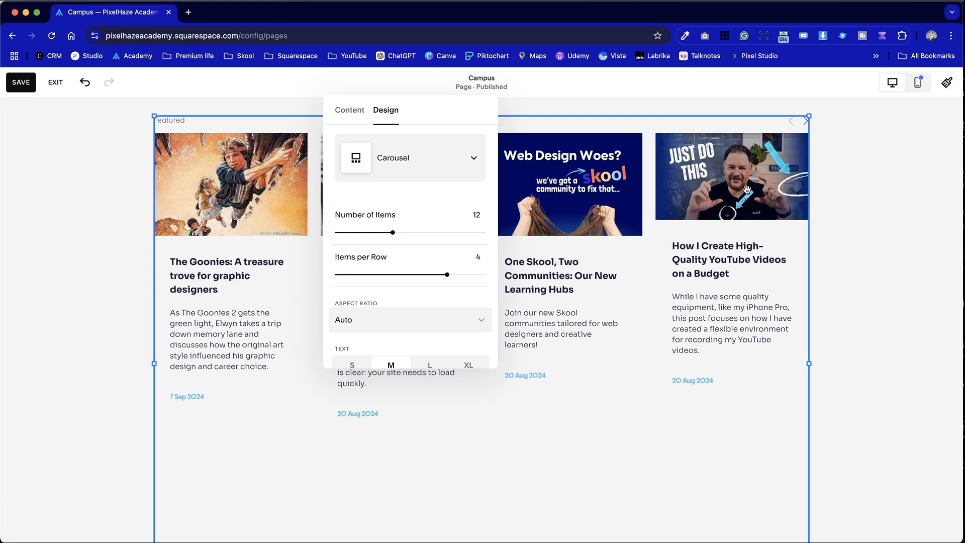
# Set the aspect ratio of the Summary block's images to 3:2 Standard.
pyautogui.moveTo(424, 97); pyautogui.dragTo(624, 267)
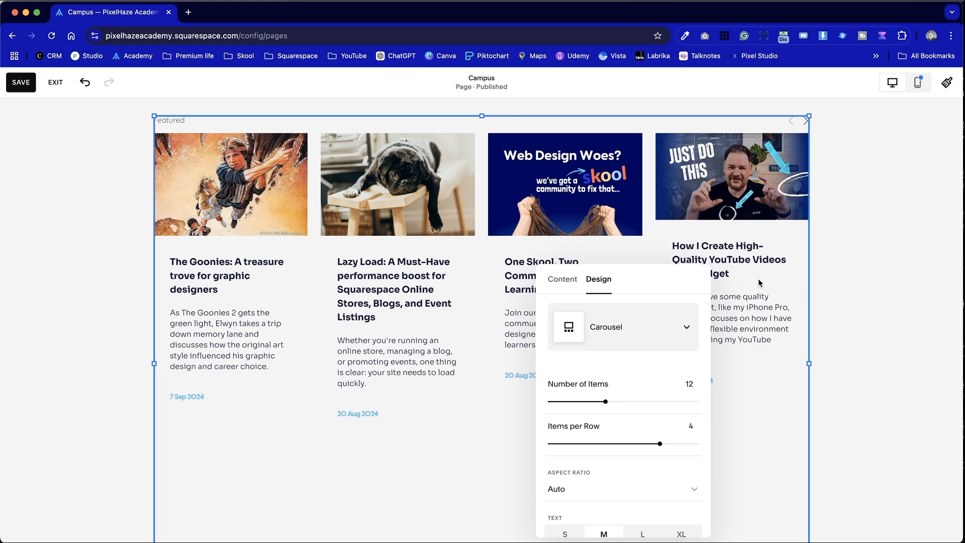
pyautogui.moveTo(647, 280); pyautogui.dragTo(501, 224)
pyautogui.scroll(-2, 459, 370)
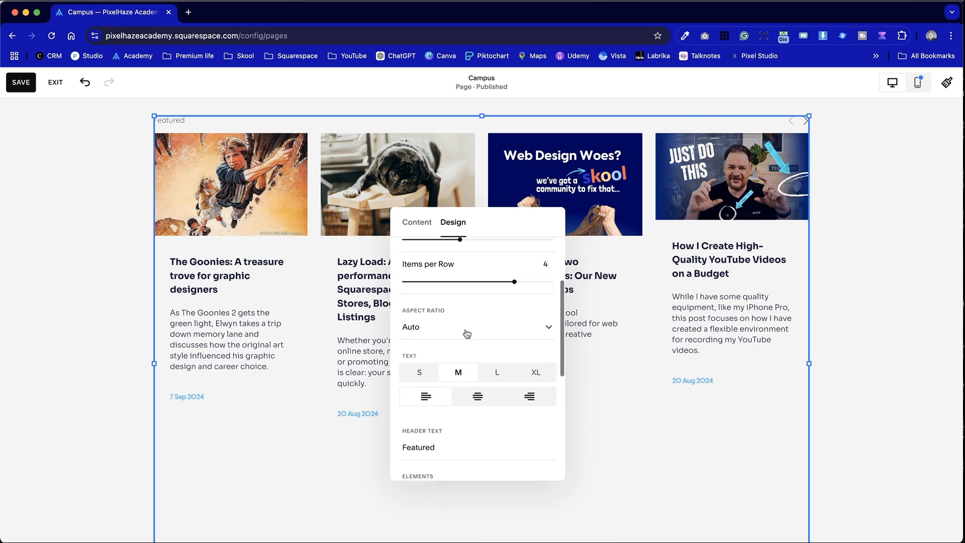
pyautogui.click(466, 331)
pyautogui.click(472, 376)
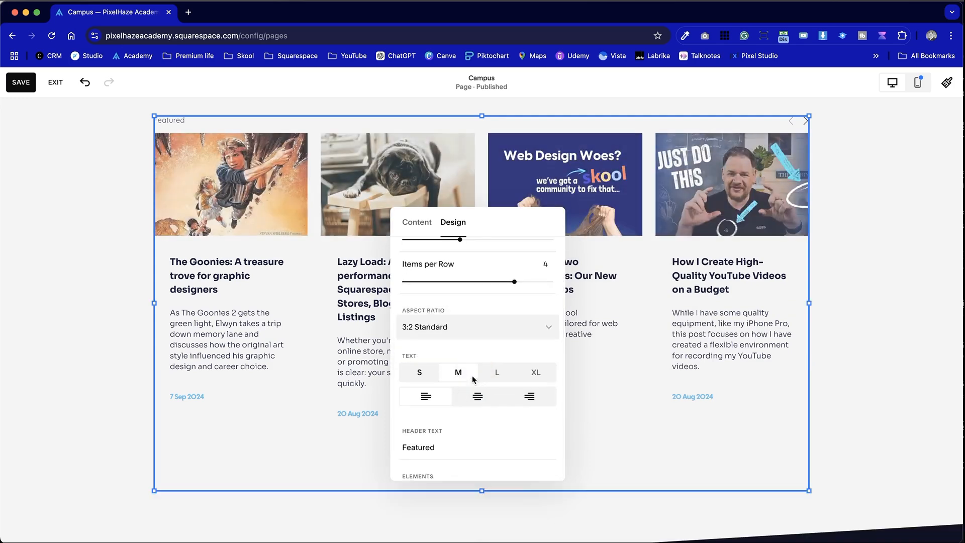
# Try showing the Read More Link in the Summary block and turn it off again.
pyautogui.scroll(-5, 495, 380)
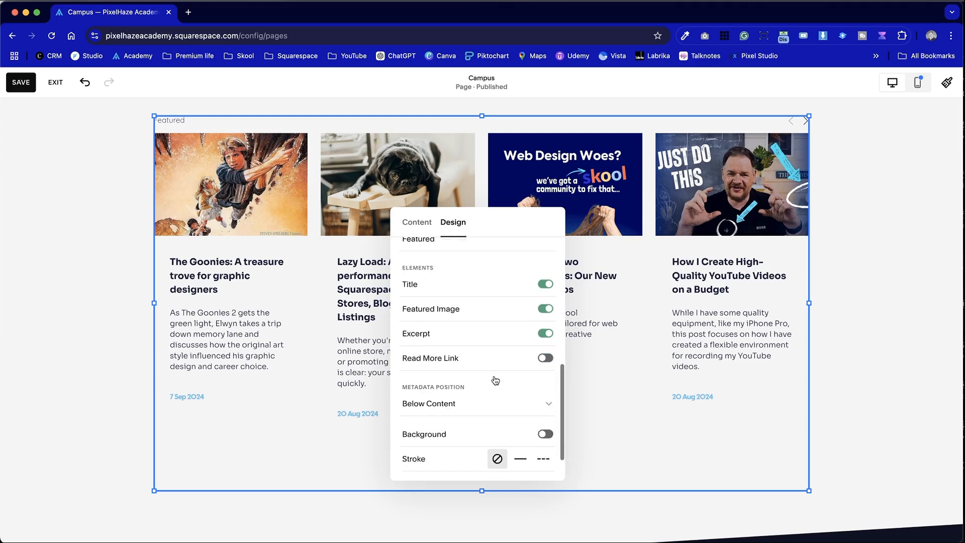
pyautogui.scroll(1, 495, 381)
pyautogui.click(544, 329)
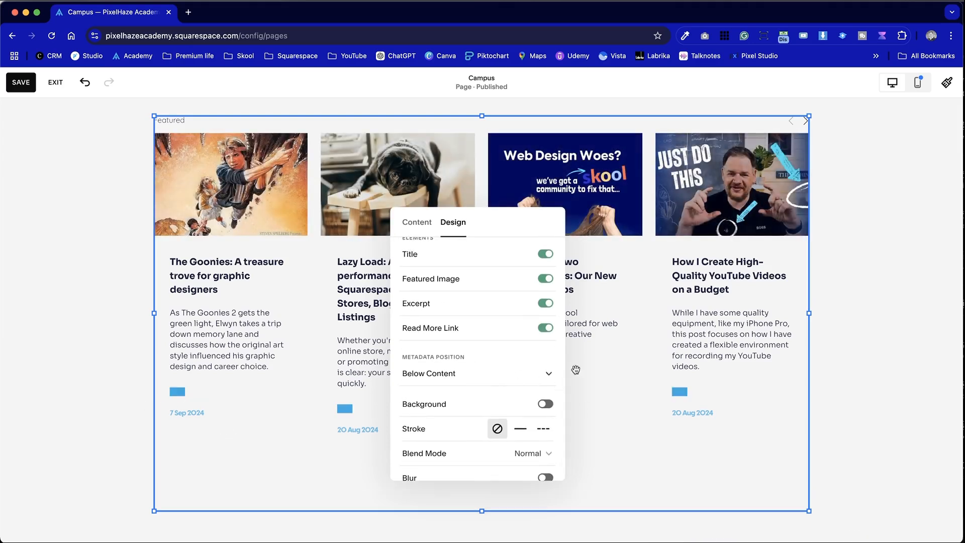
pyautogui.click(546, 328)
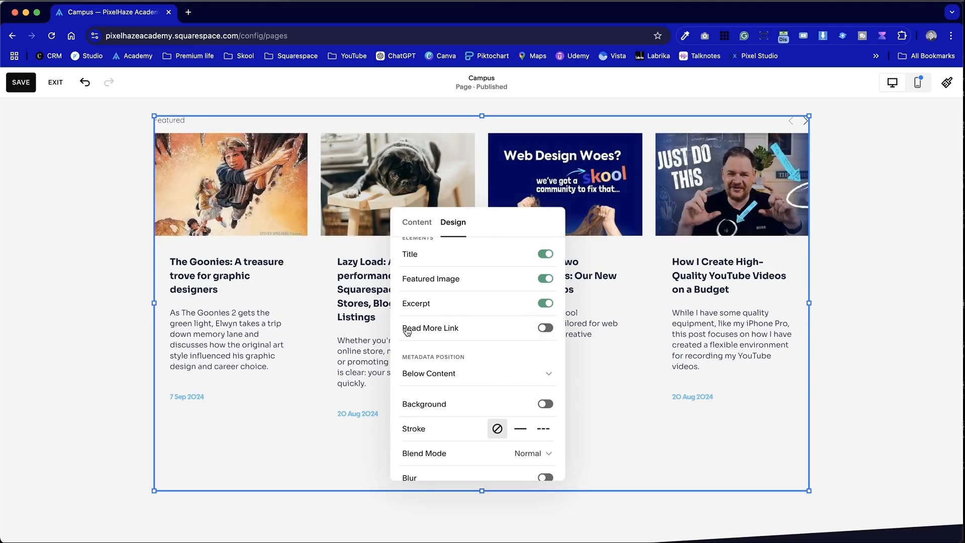
pyautogui.scroll(-1, 504, 343)
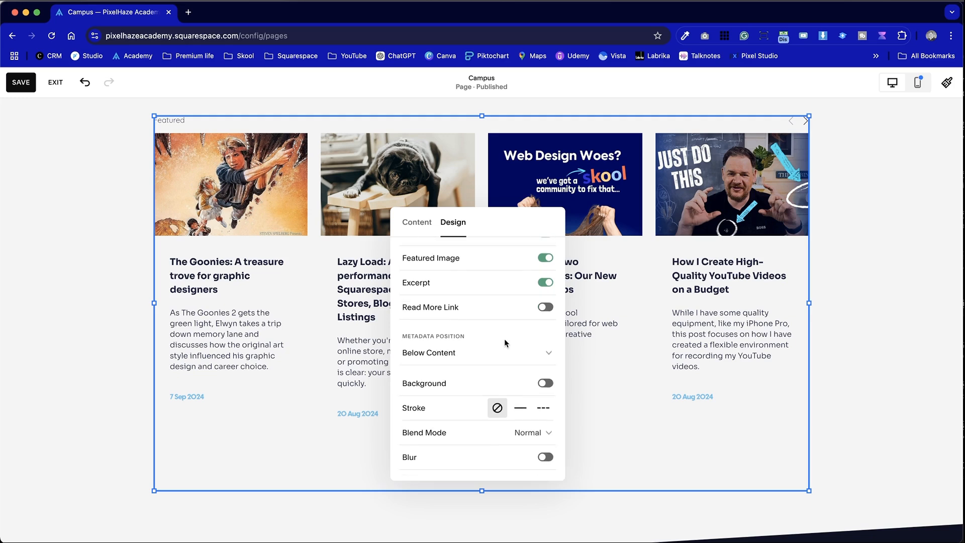
# Try hiding the Excerpt and the Featured Image in the Summary block, turning each one back on.
pyautogui.scroll(5, 505, 343)
pyautogui.scroll(-2, 504, 343)
pyautogui.click(545, 367)
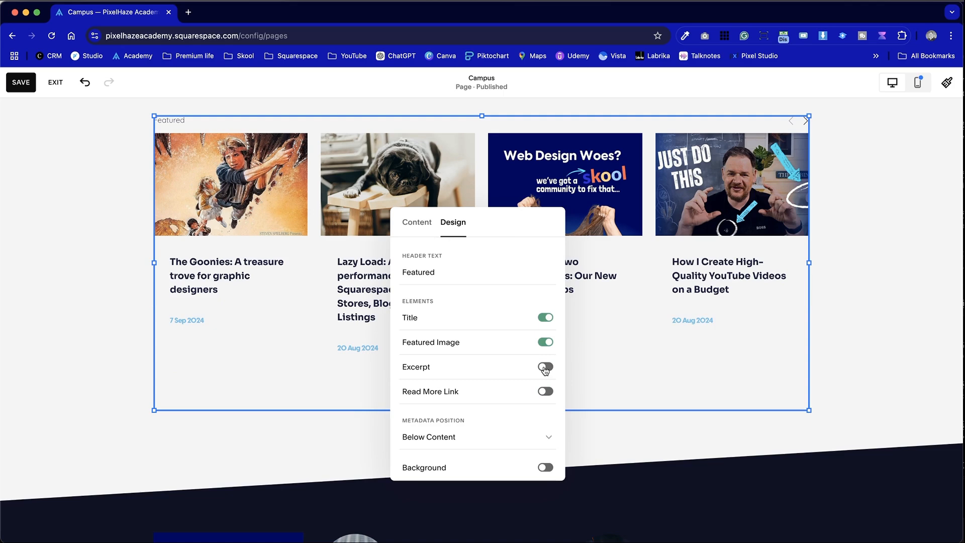
pyautogui.click(545, 367)
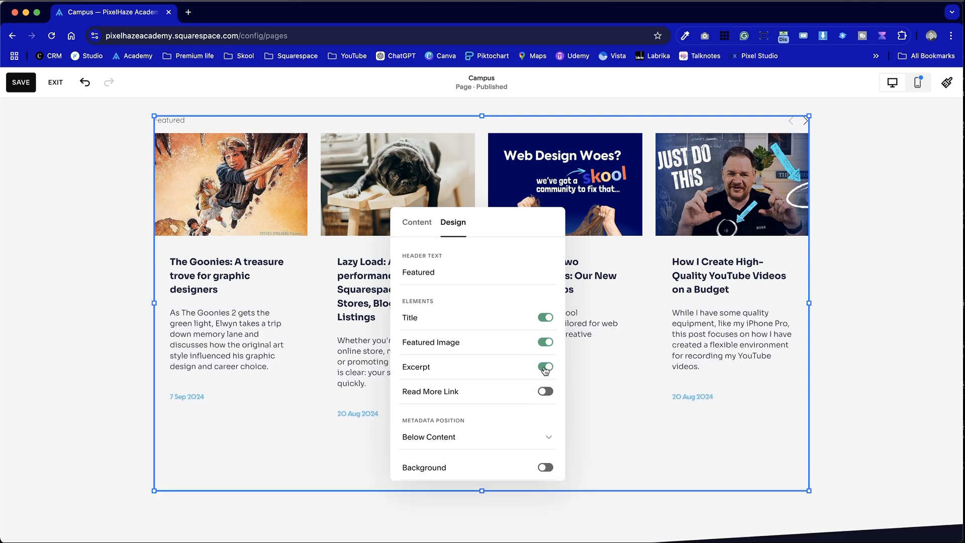
pyautogui.click(545, 343)
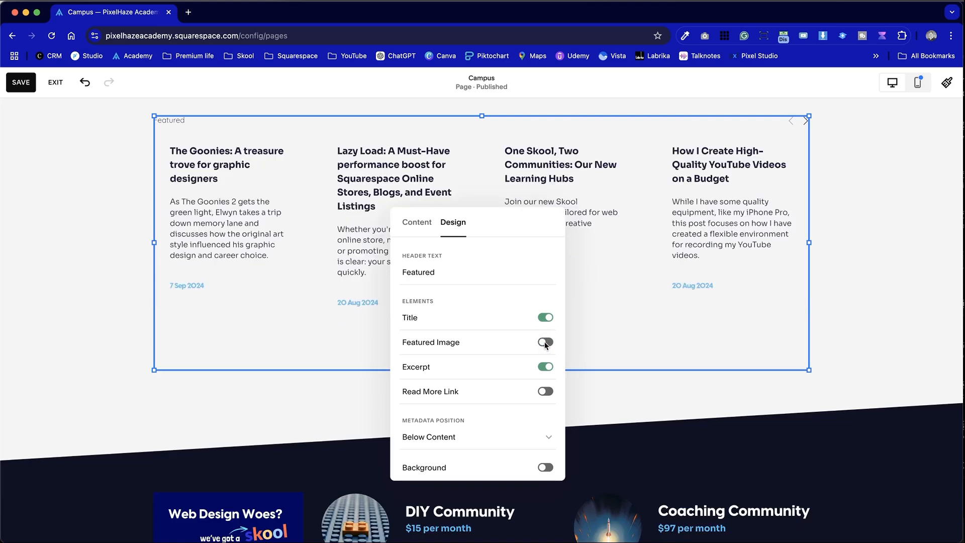
pyautogui.click(545, 343)
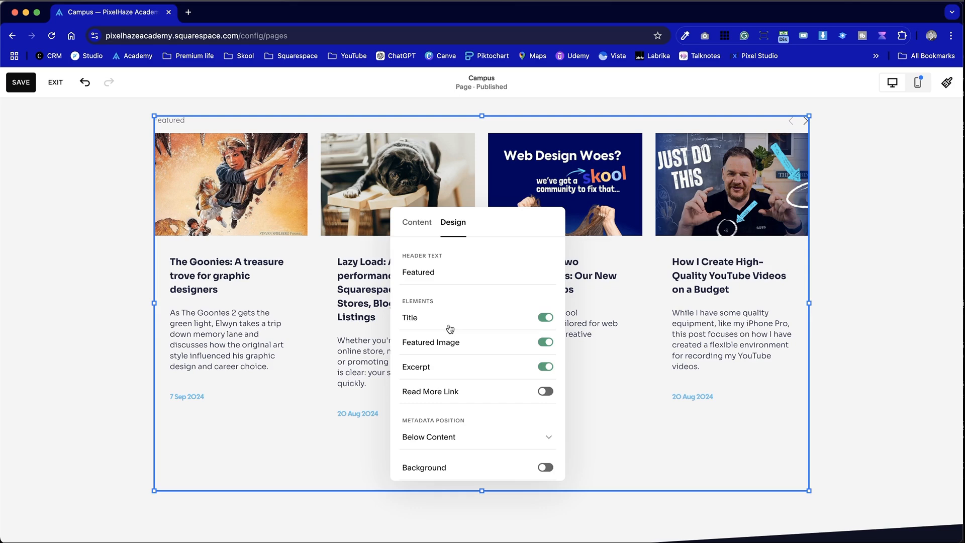
# Compare the larger text sizes up to XL in the Summary block and set the text size to S.
pyautogui.scroll(5, 449, 329)
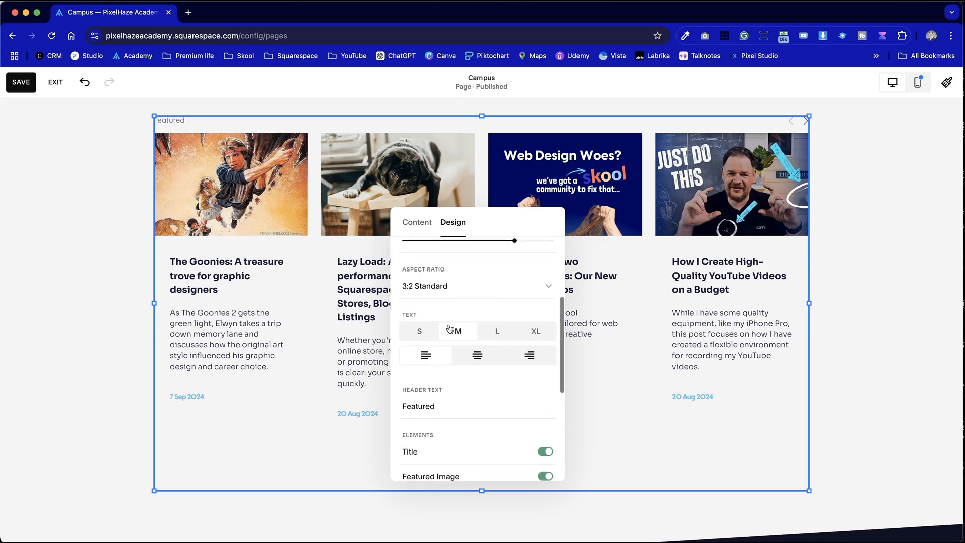
pyautogui.click(497, 359)
pyautogui.click(545, 360)
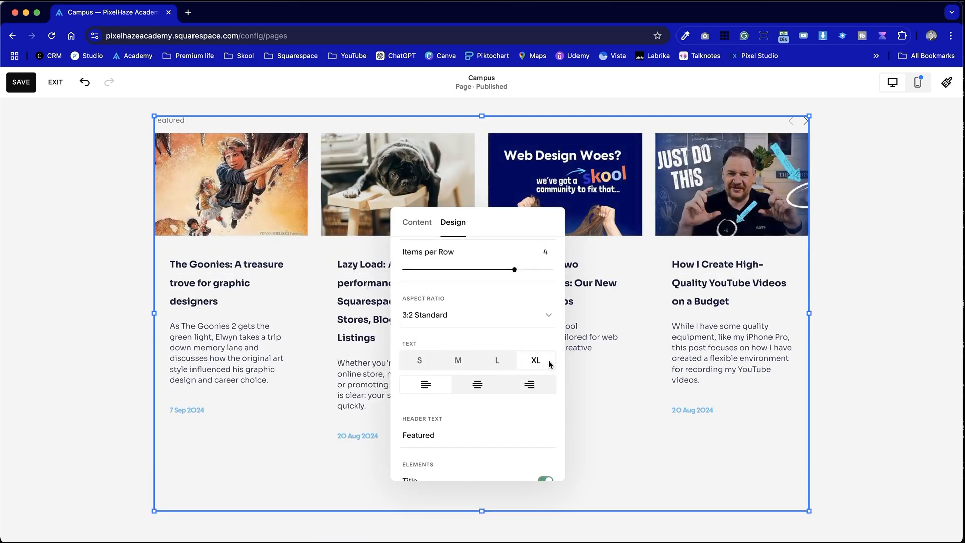
pyautogui.click(425, 360)
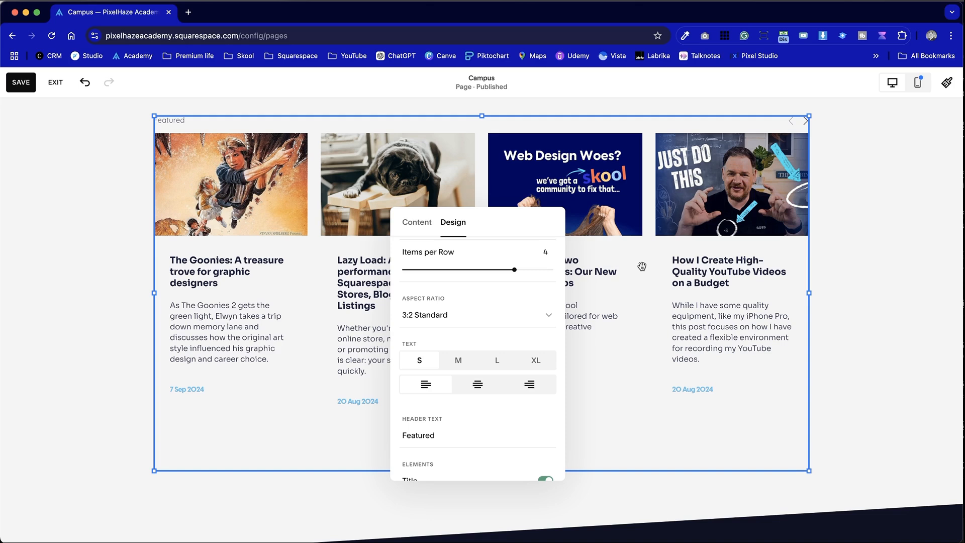
pyautogui.click(539, 360)
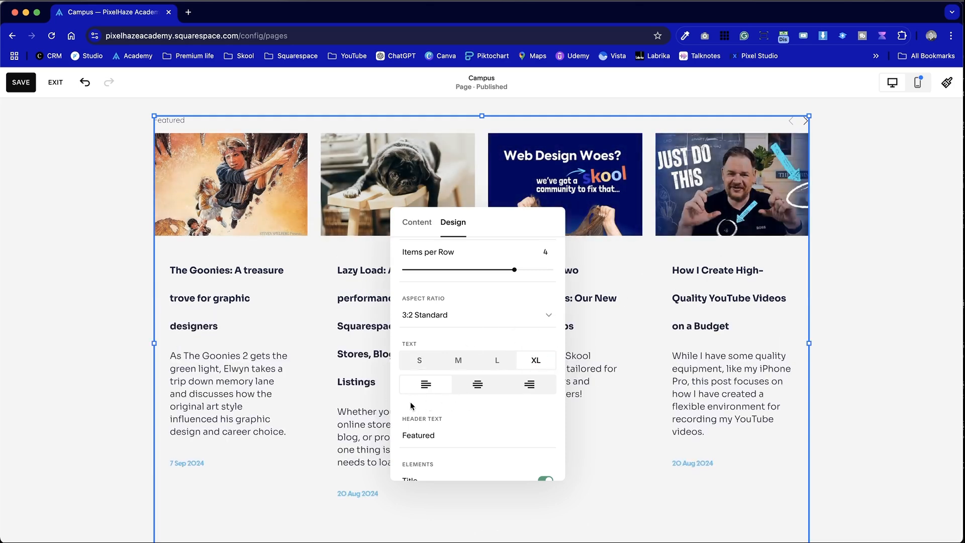
pyautogui.click(420, 361)
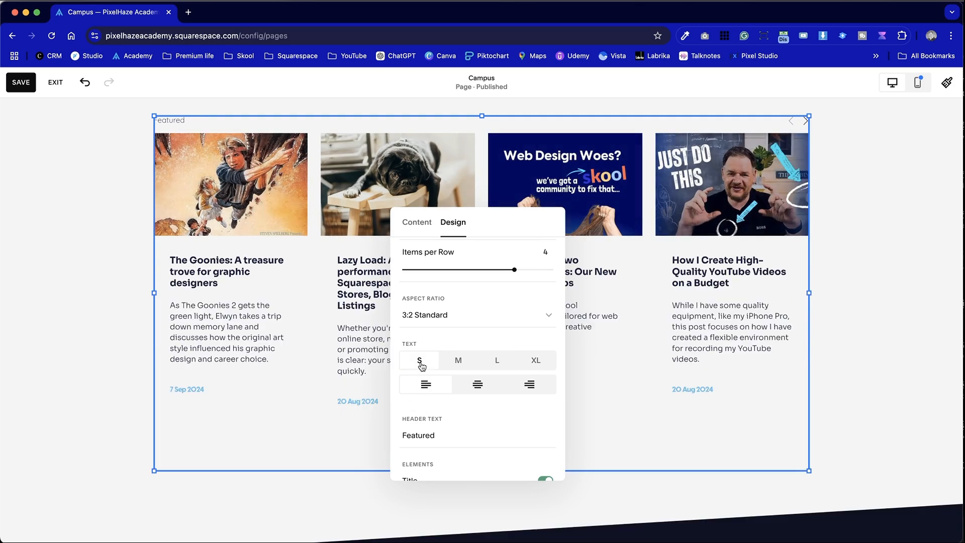
# Set the Summary block's primary metadata to Tags in its content settings.
pyautogui.scroll(3, 480, 324)
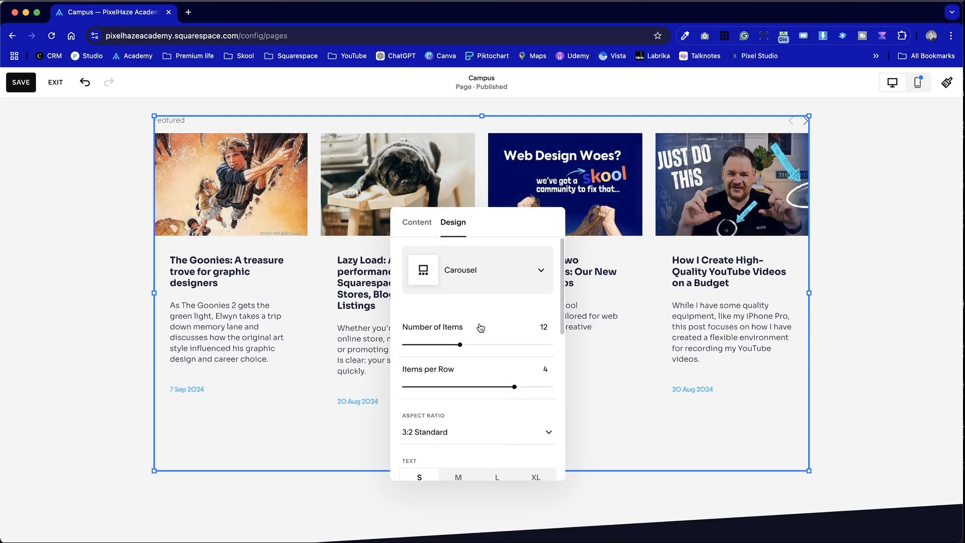
pyautogui.scroll(-3, 478, 322)
pyautogui.click(417, 222)
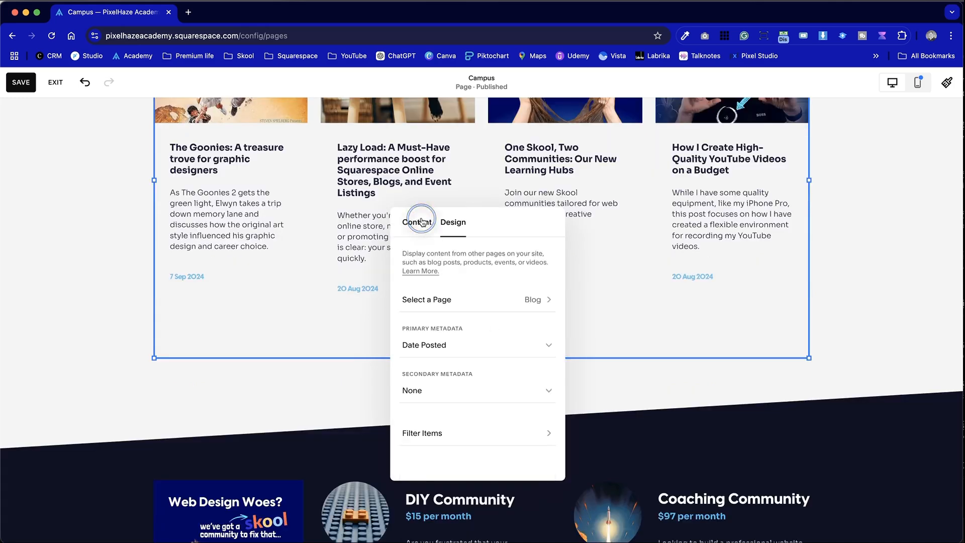
pyautogui.click(470, 344)
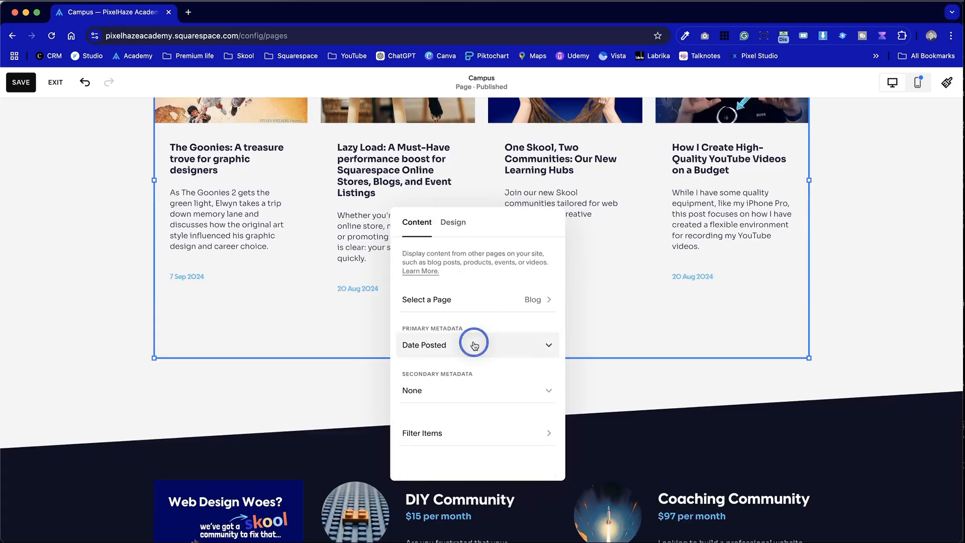
pyautogui.click(470, 390)
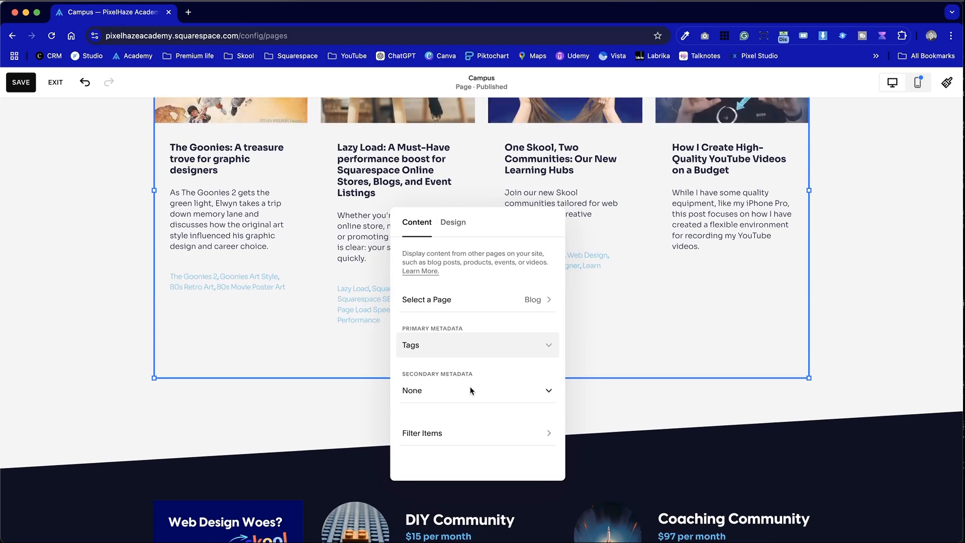
pyautogui.moveTo(504, 222); pyautogui.dragTo(768, 152)
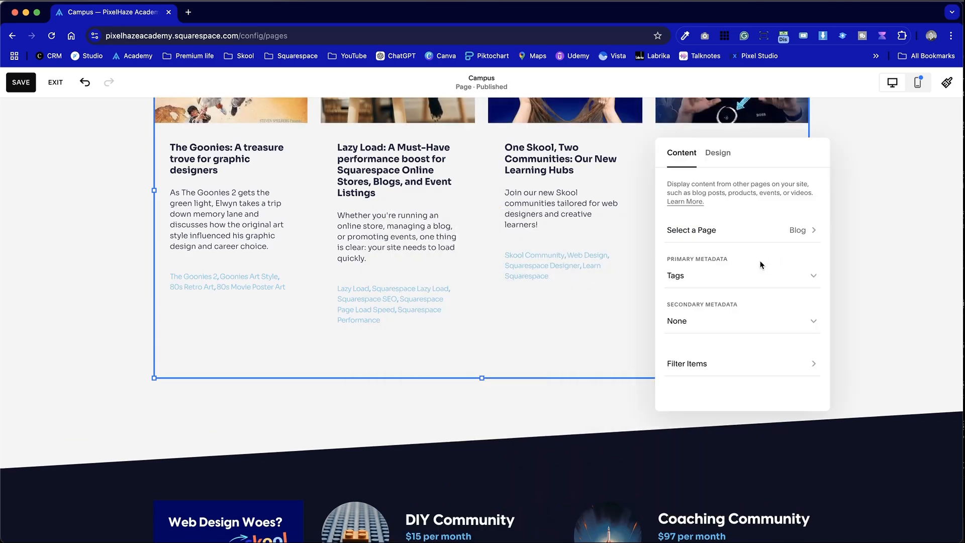
pyautogui.scroll(5, 567, 258)
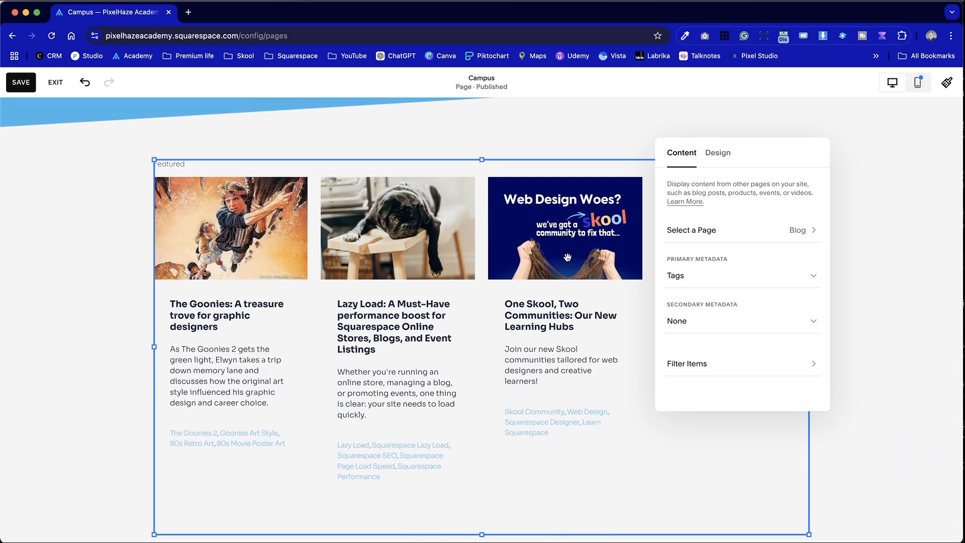
# Try filtering the Summary block's posts by several categories, including Canva Tutorial and Graphic Design, and clear the filter again.
pyautogui.click(759, 358)
pyautogui.click(800, 183)
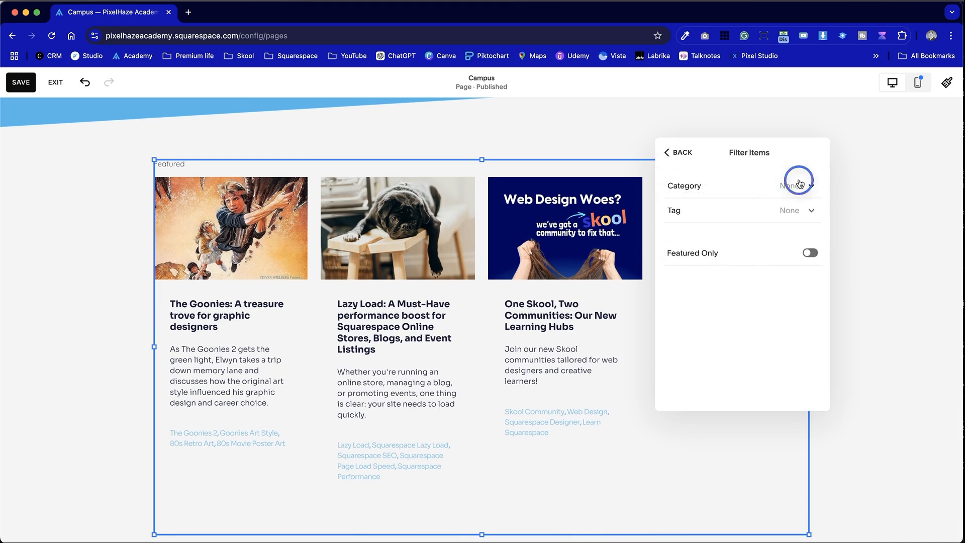
pyautogui.scroll(-5, 768, 431)
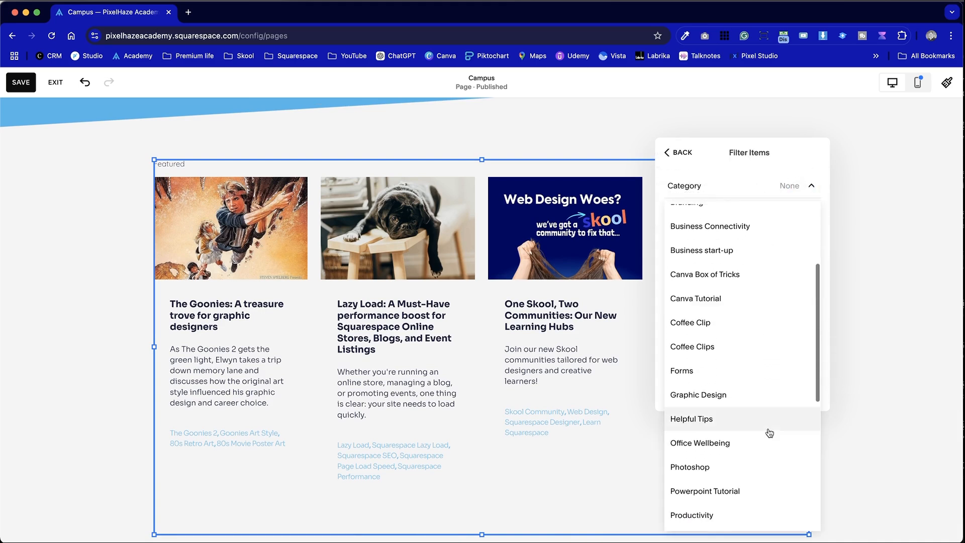
pyautogui.click(776, 303)
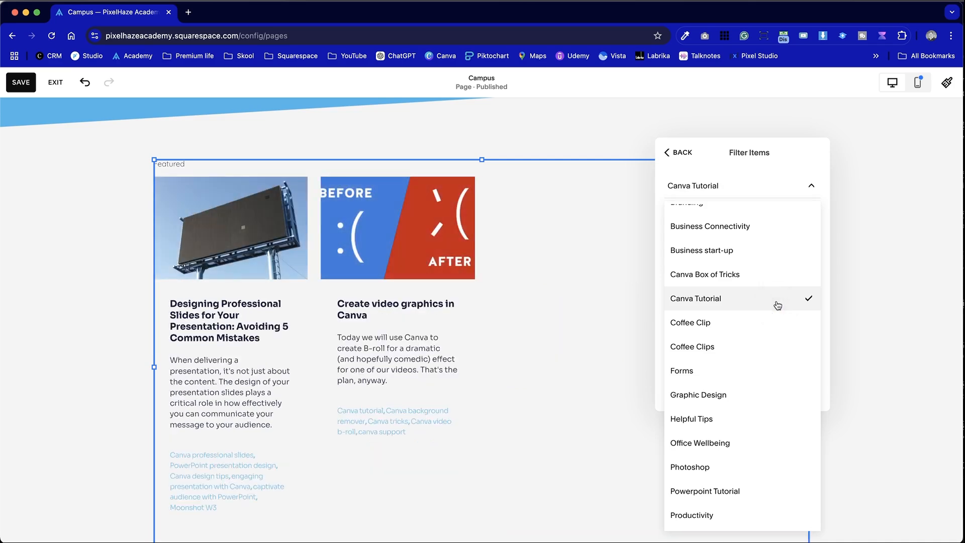
pyautogui.click(755, 395)
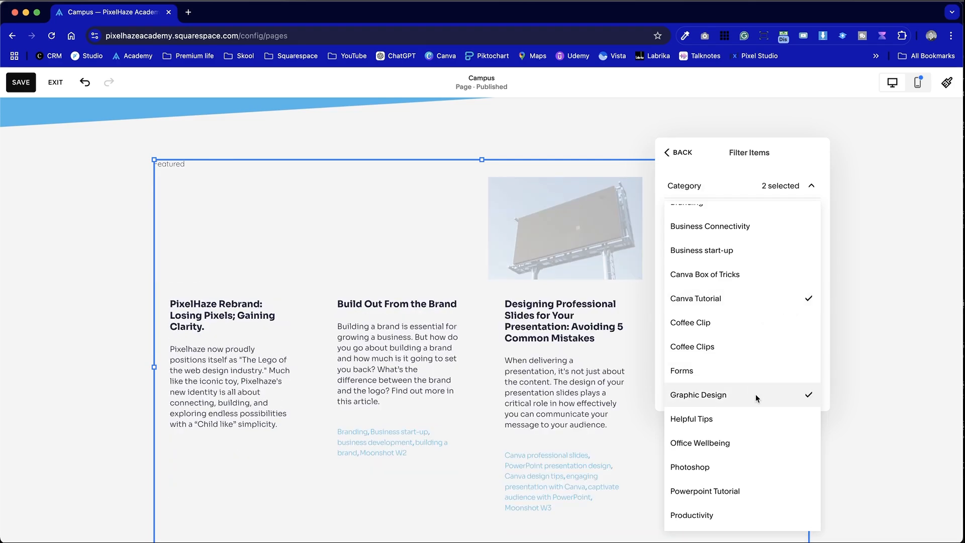
pyautogui.scroll(-5, 755, 394)
pyautogui.click(758, 334)
pyautogui.scroll(10, 760, 336)
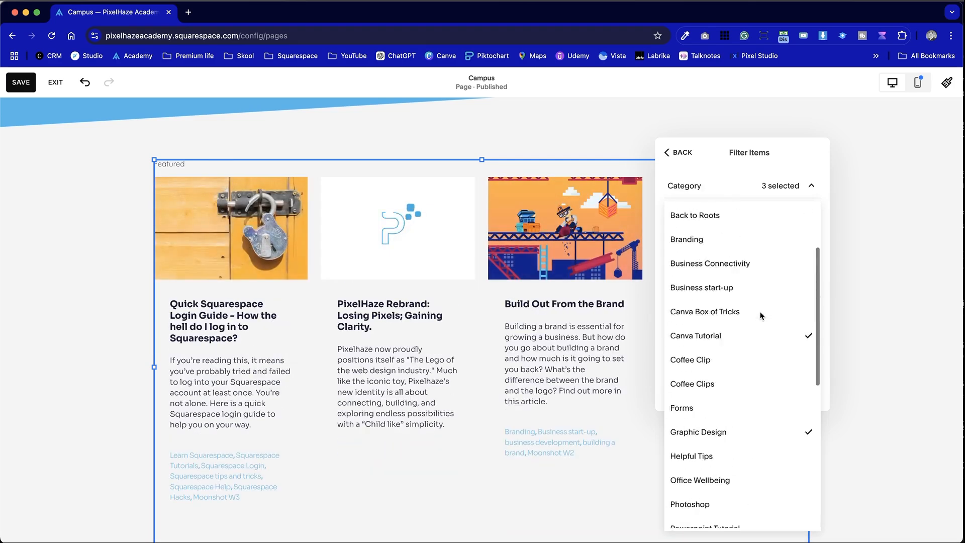
pyautogui.click(710, 215)
pyautogui.click(871, 176)
pyautogui.click(839, 168)
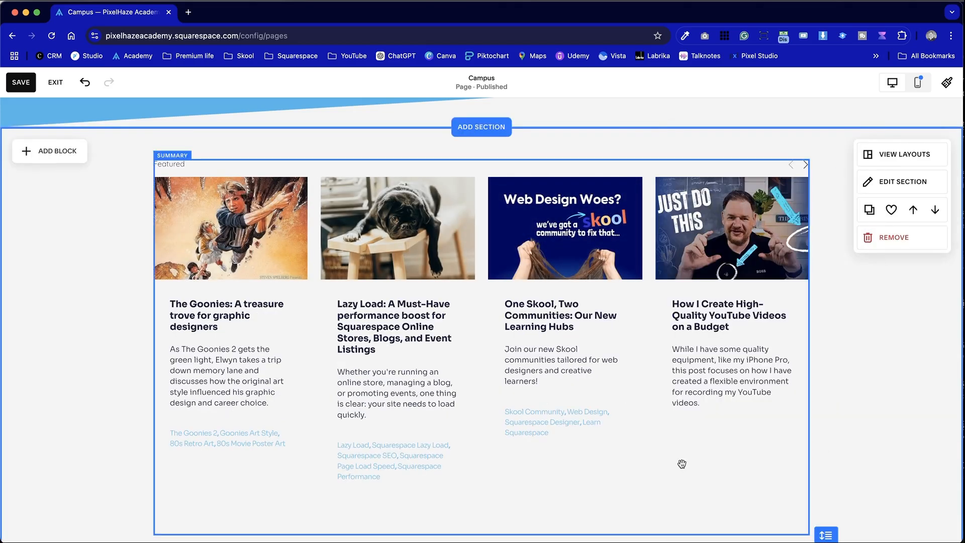
# Reopen the Summary block's content settings and select Squarespace Plugins as its source page.
pyautogui.scroll(20, 682, 463)
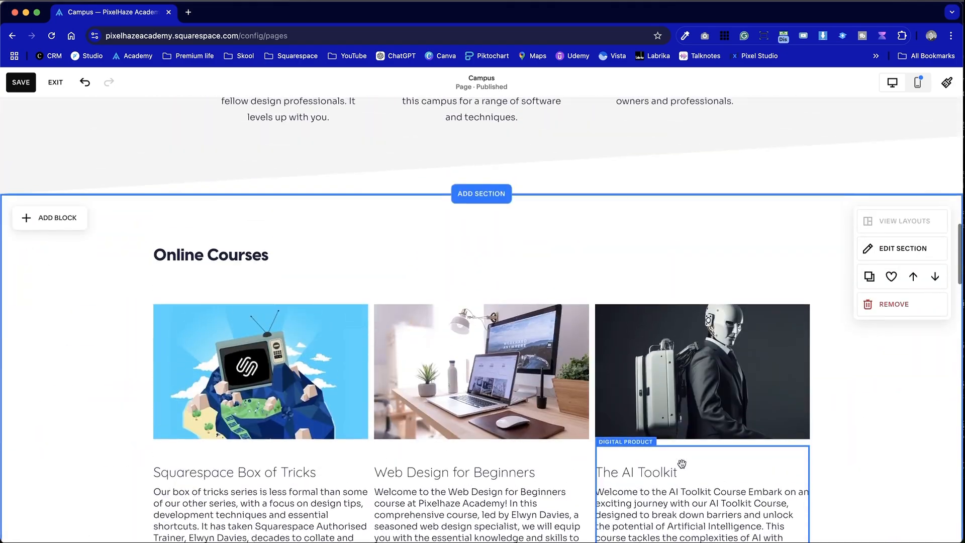
pyautogui.scroll(-20, 681, 463)
pyautogui.doubleClick(681, 439)
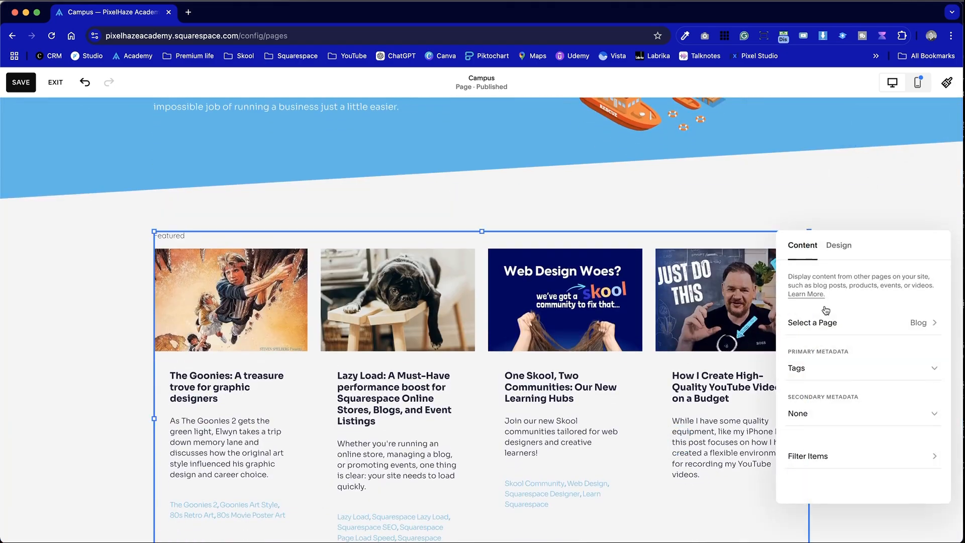
pyautogui.moveTo(898, 245); pyautogui.dragTo(517, 150)
pyautogui.click(502, 230)
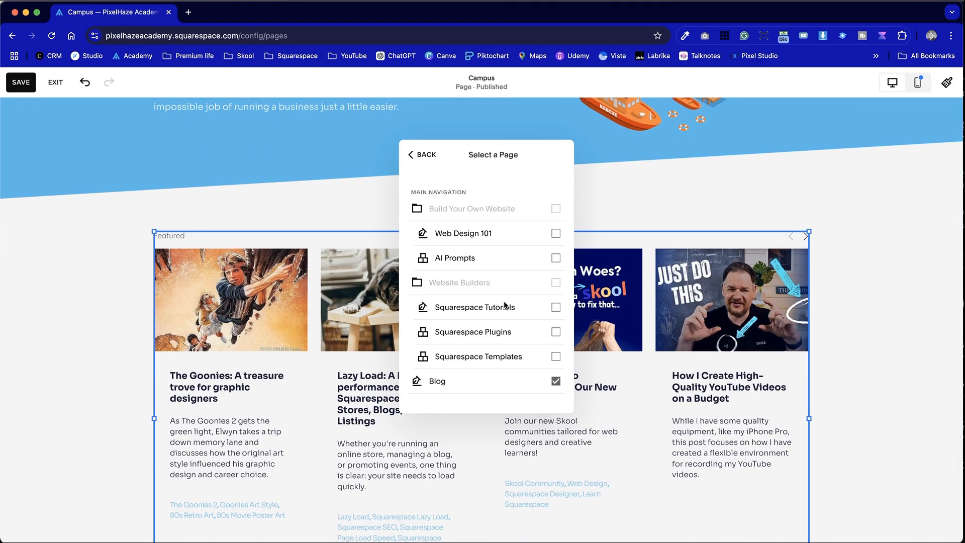
pyautogui.scroll(-3, 504, 304)
pyautogui.click(555, 241)
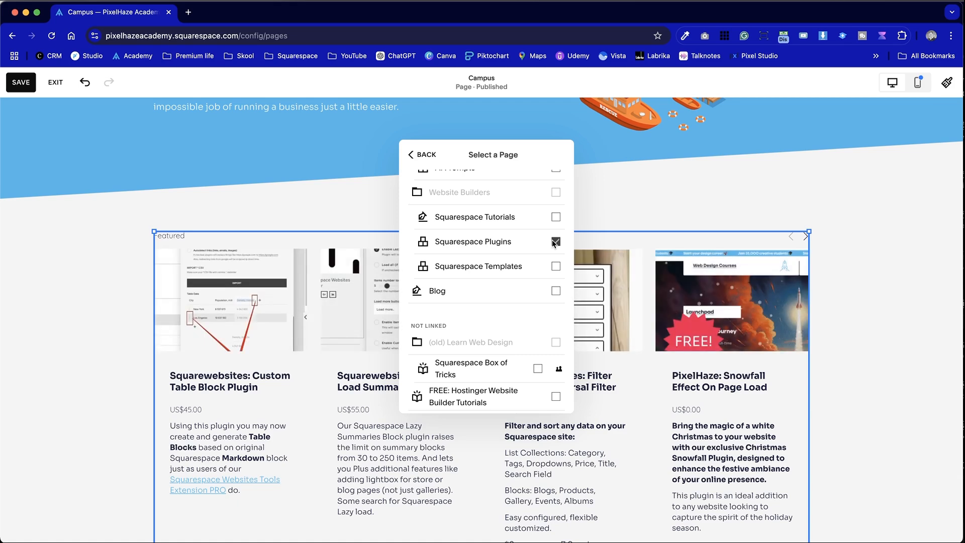
# Examine the other available source pages and the plugin entries displayed in the Summary block.
pyautogui.scroll(-10, 531, 313)
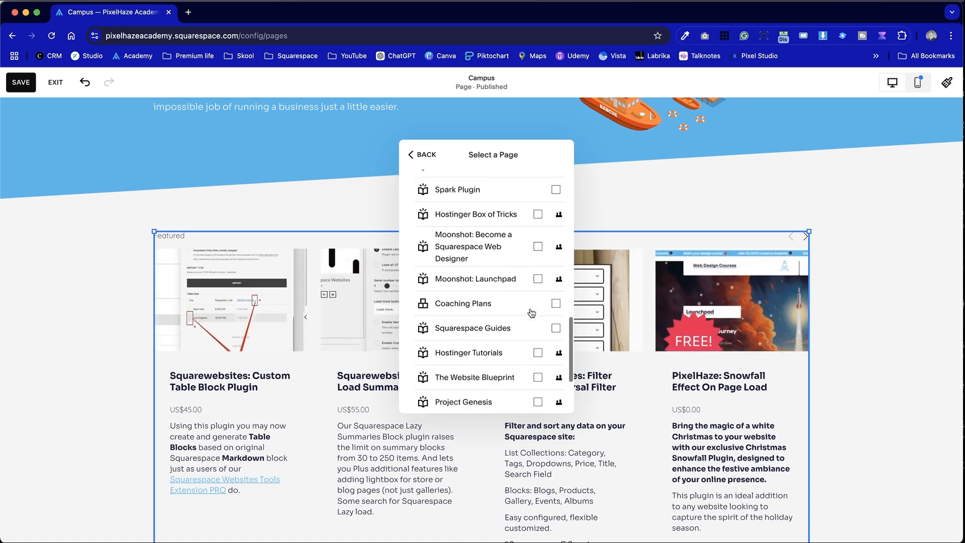
pyautogui.moveTo(538, 151); pyautogui.dragTo(767, 90)
pyautogui.scroll(-10, 502, 385)
pyautogui.scroll(4, 502, 385)
pyautogui.scroll(8, 503, 385)
pyautogui.scroll(-4, 504, 387)
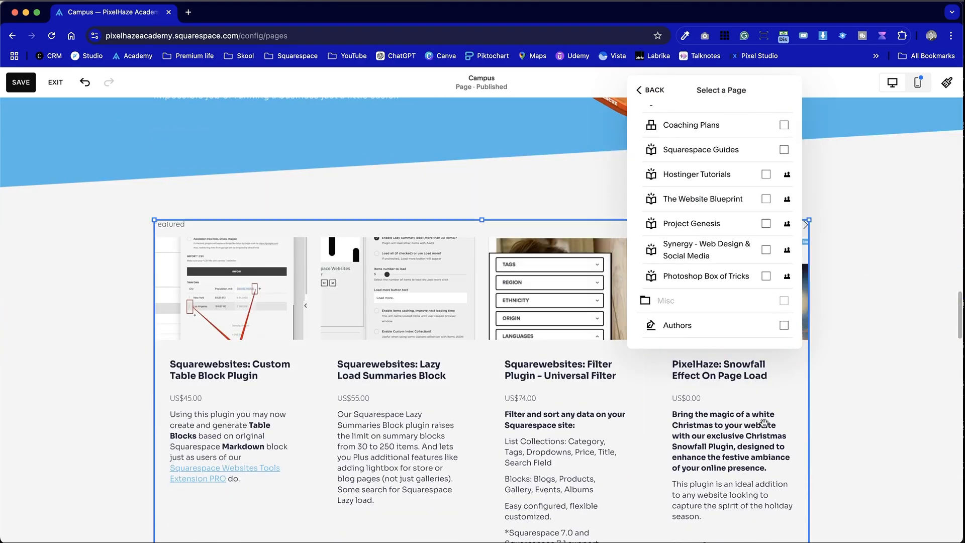
pyautogui.scroll(-1, 736, 430)
pyautogui.scroll(-10, 737, 430)
pyautogui.scroll(7, 735, 427)
pyautogui.scroll(2, 736, 428)
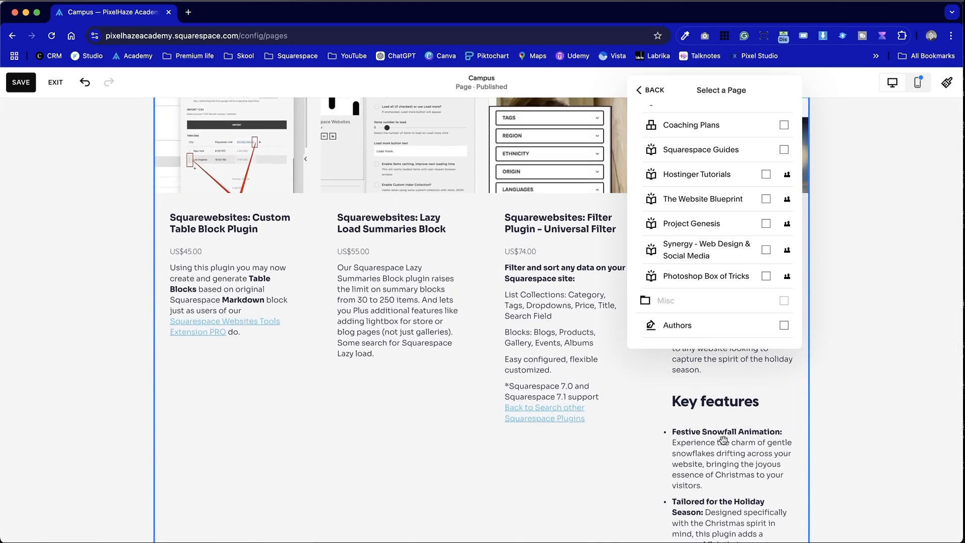
# Turn off the Excerpt element in the Summary block's design settings, move the settings aside to check the carousel, and close them.
pyautogui.scroll(5, 678, 256)
pyautogui.click(651, 90)
pyautogui.click(689, 91)
pyautogui.scroll(-6, 692, 302)
pyautogui.scroll(-1, 693, 302)
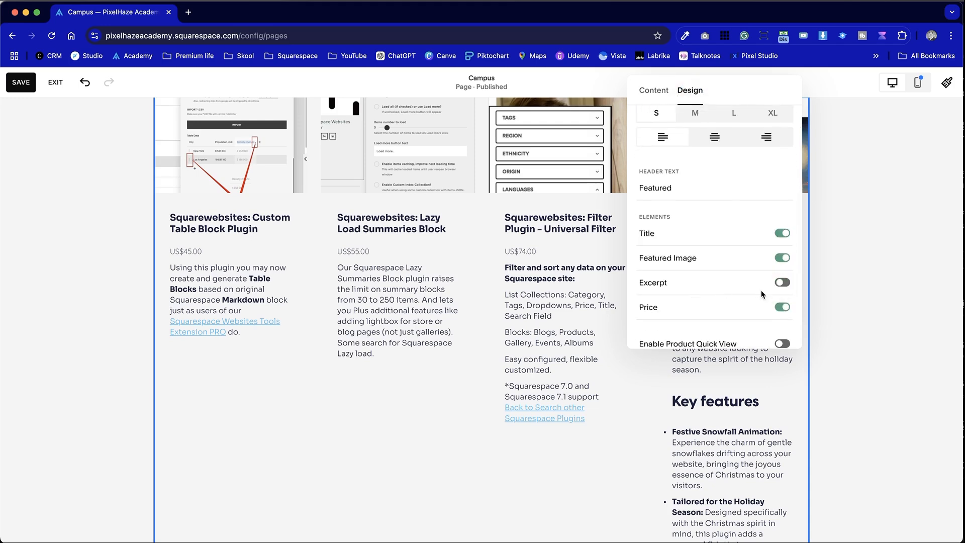
pyautogui.click(781, 283)
pyautogui.moveTo(738, 95); pyautogui.dragTo(649, 331)
pyautogui.scroll(5, 649, 331)
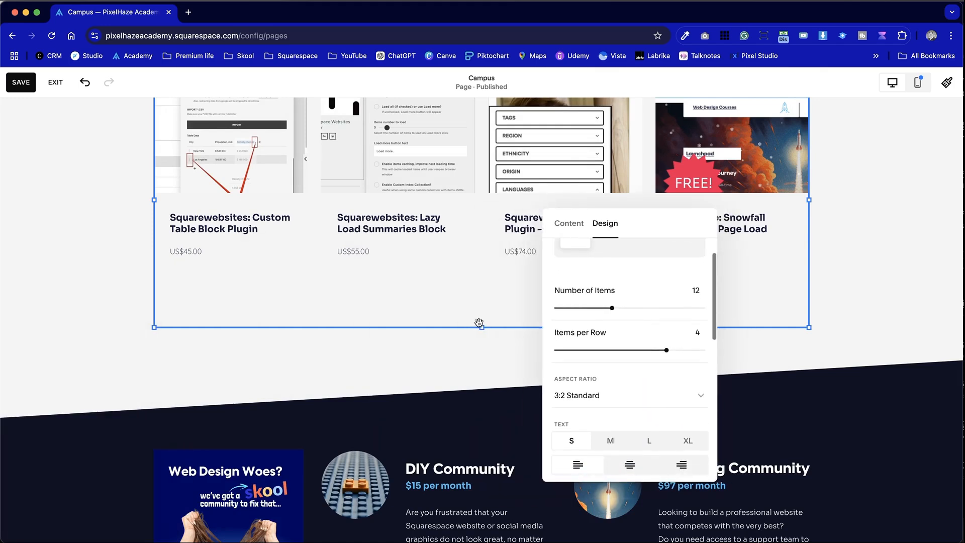
pyautogui.scroll(3, 480, 324)
pyautogui.click(769, 227)
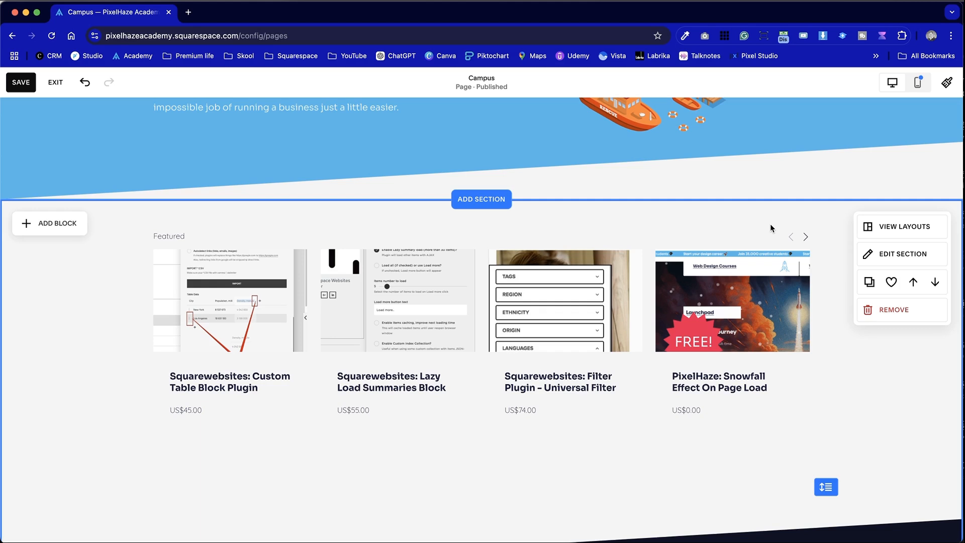
# Save the Campus page's changes and open the site header for editing.
pyautogui.scroll(10, 770, 224)
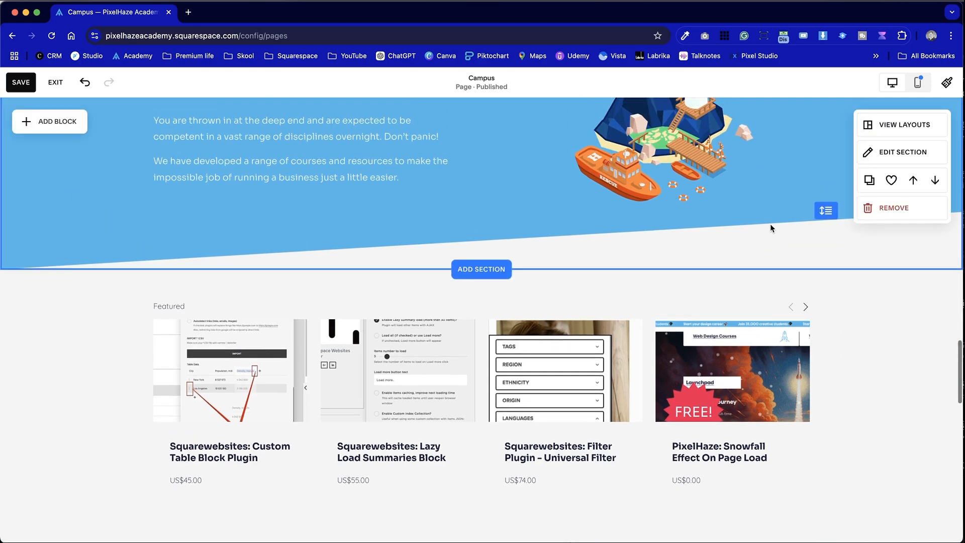
pyautogui.scroll(15, 769, 222)
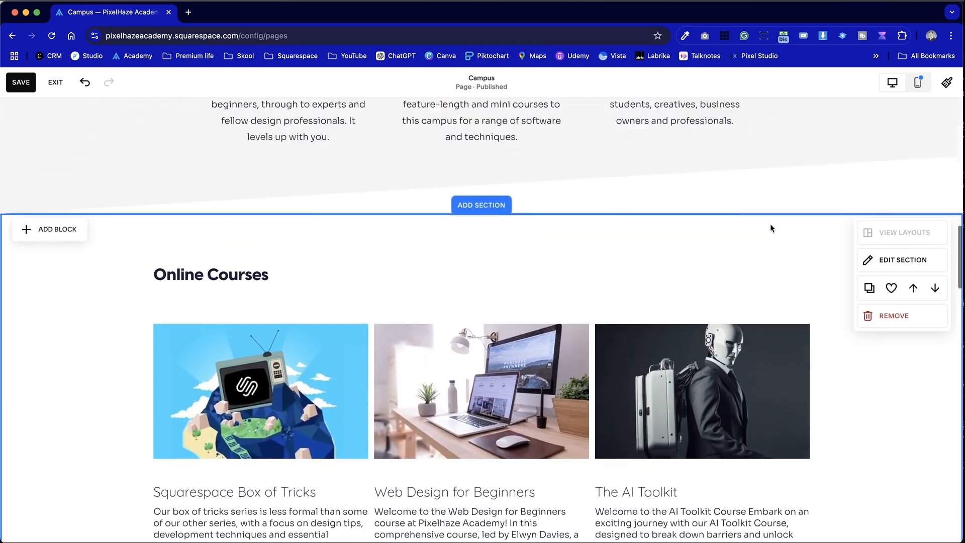
pyautogui.scroll(8, 770, 224)
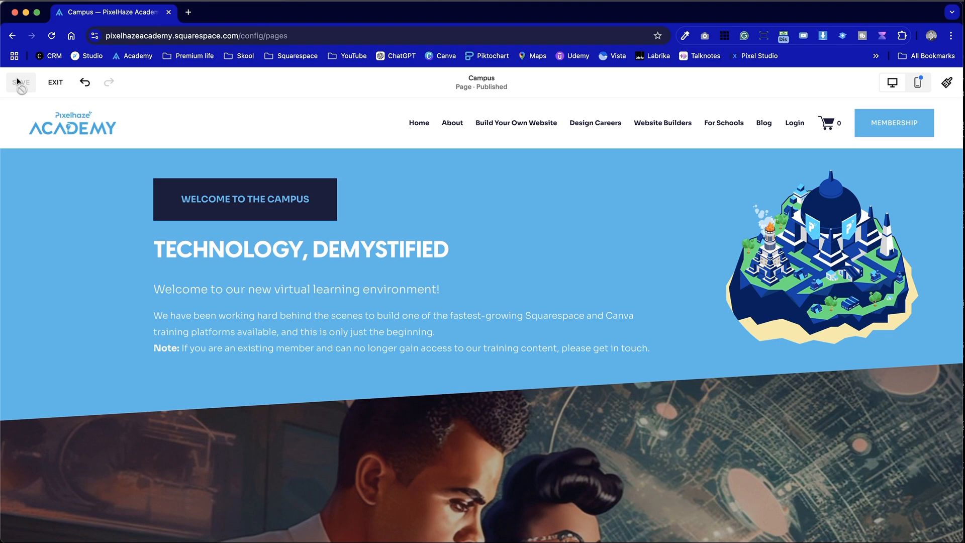
pyautogui.click(447, 124)
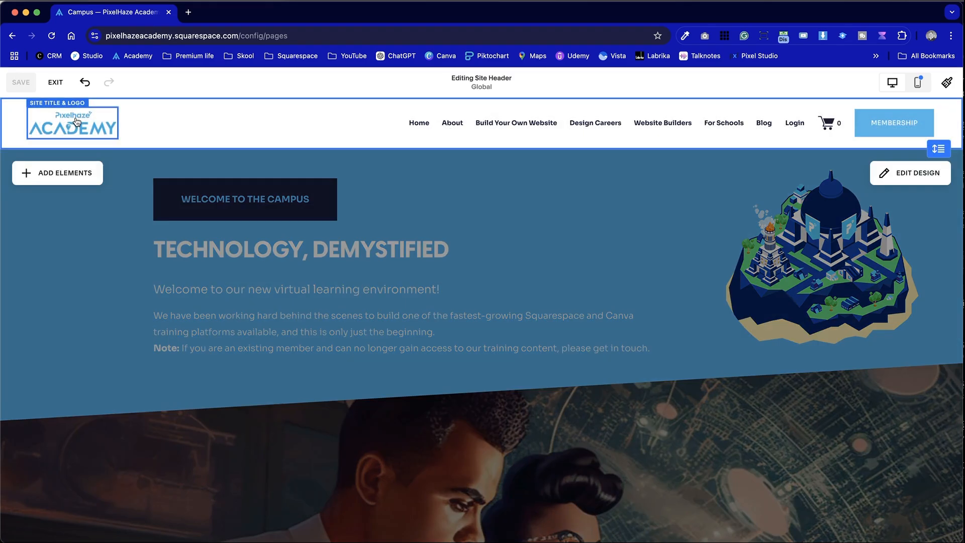